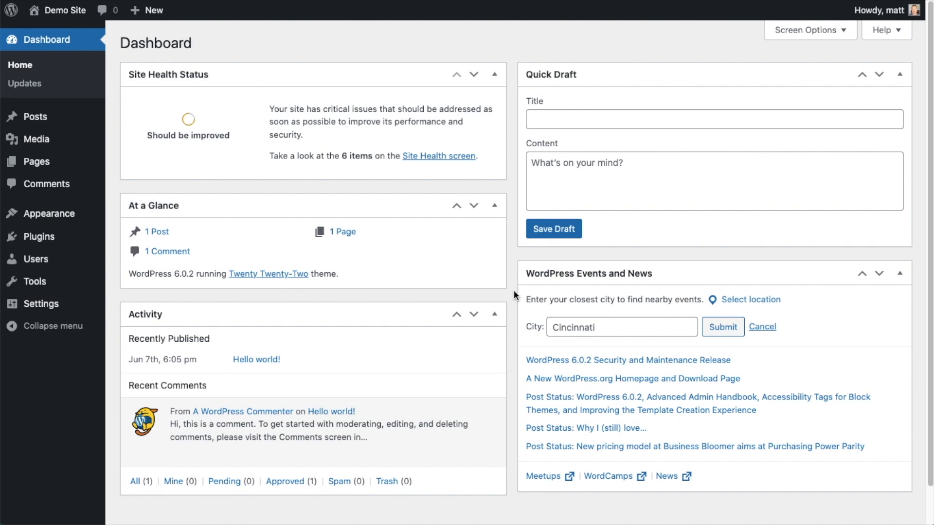
# Open the page for adding plugins, and download the AIOSEO Pro plugin from the downloads of the AIOSEO account.
pyautogui.click(45, 241)
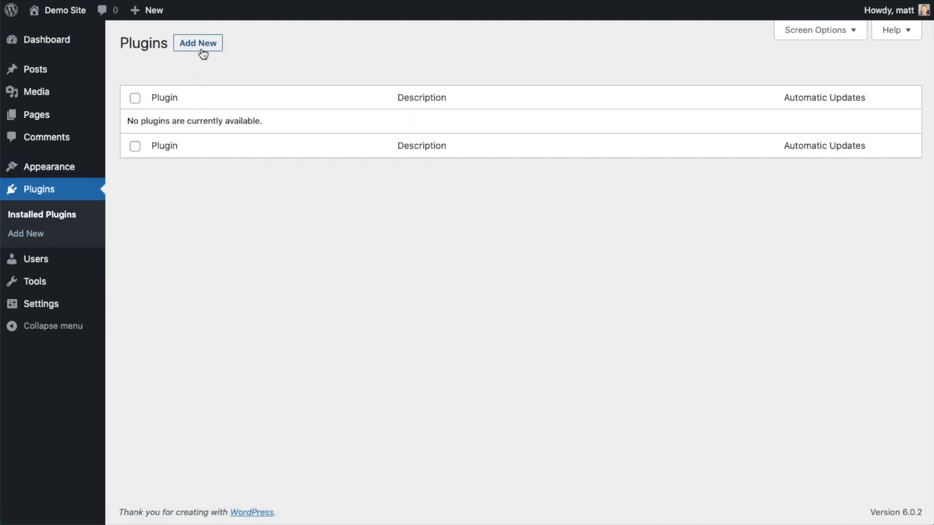
pyautogui.click(205, 52)
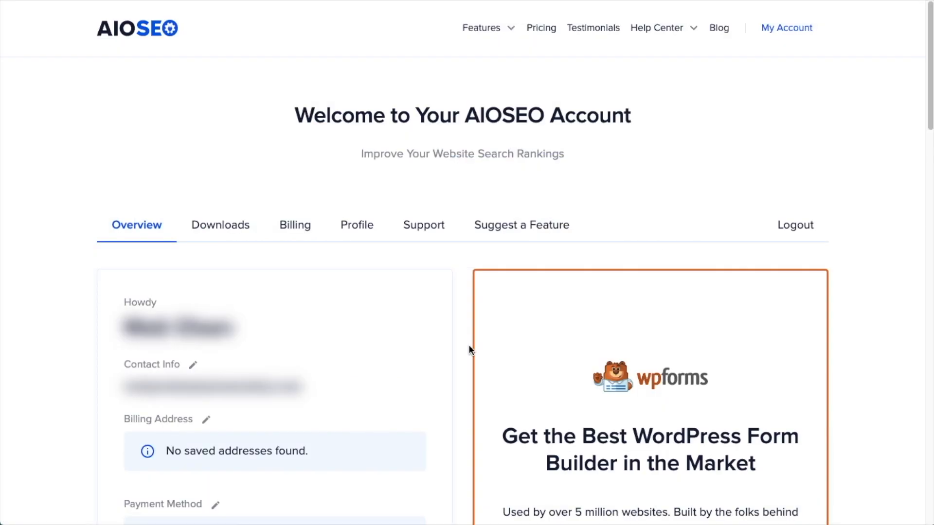
pyautogui.click(235, 231)
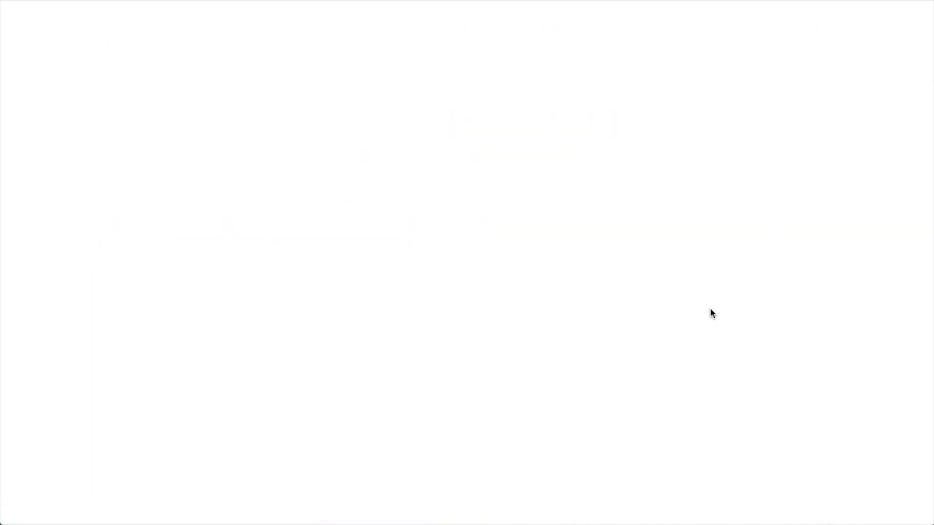
pyautogui.click(711, 312)
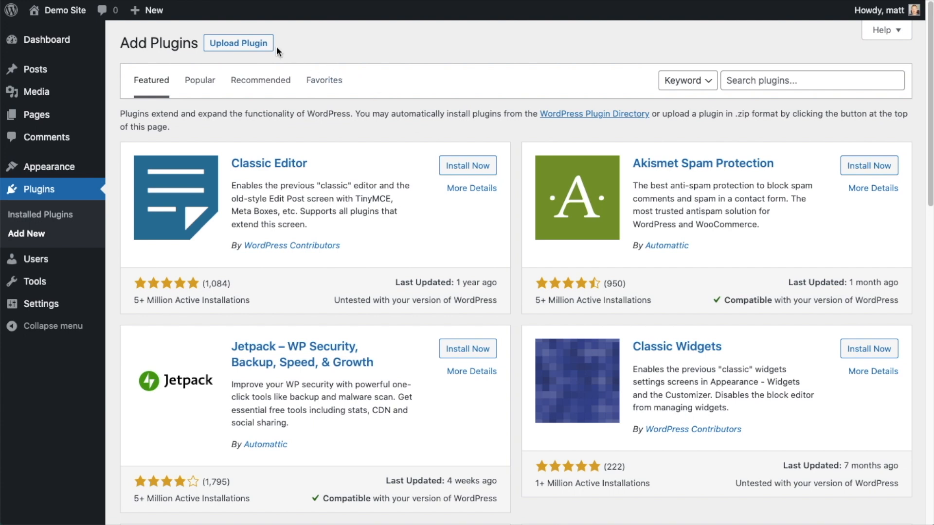
# Install the plugin from the uploaded file aioseo-pro-v4.2.4.2.zip and activate it.
pyautogui.click(246, 43)
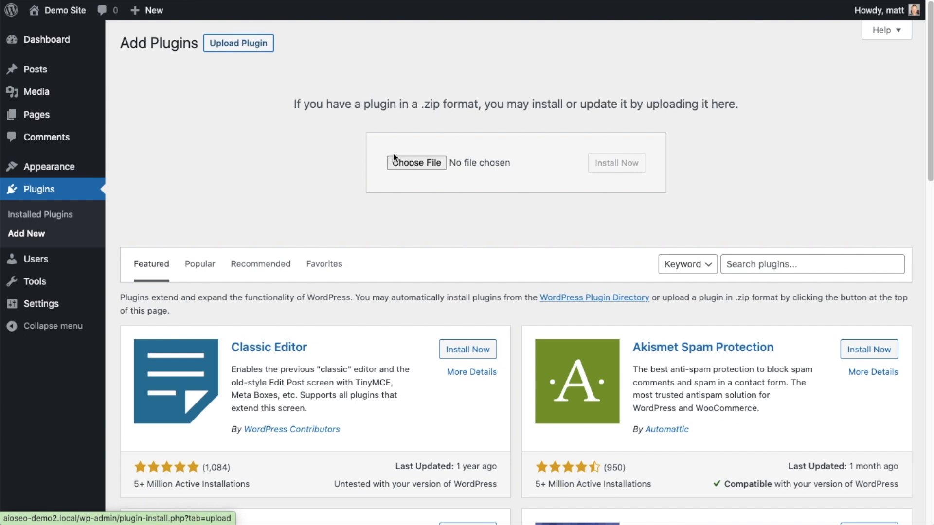
pyautogui.click(417, 166)
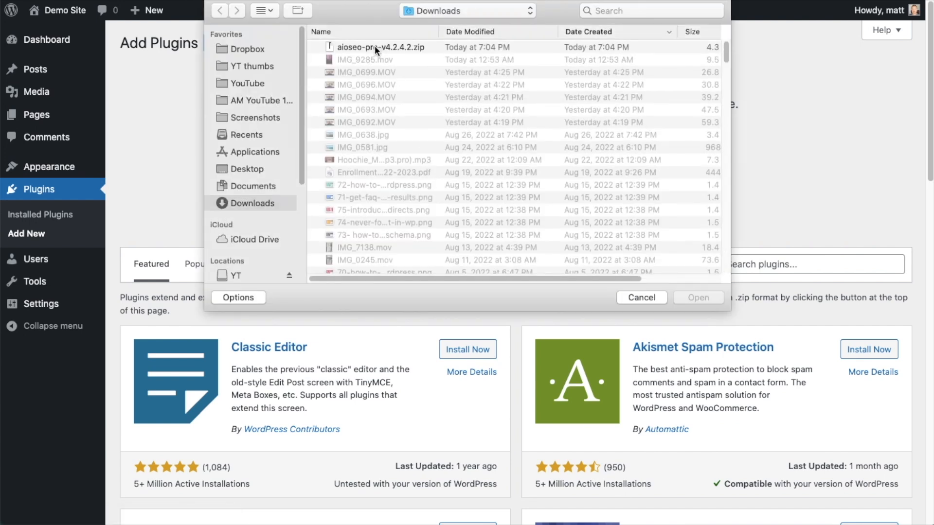
pyautogui.doubleClick(374, 47)
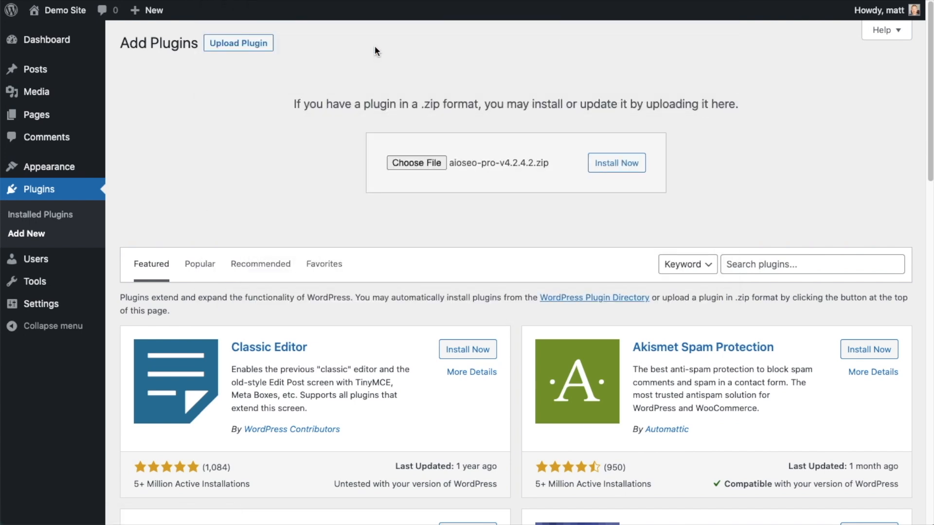
pyautogui.click(604, 168)
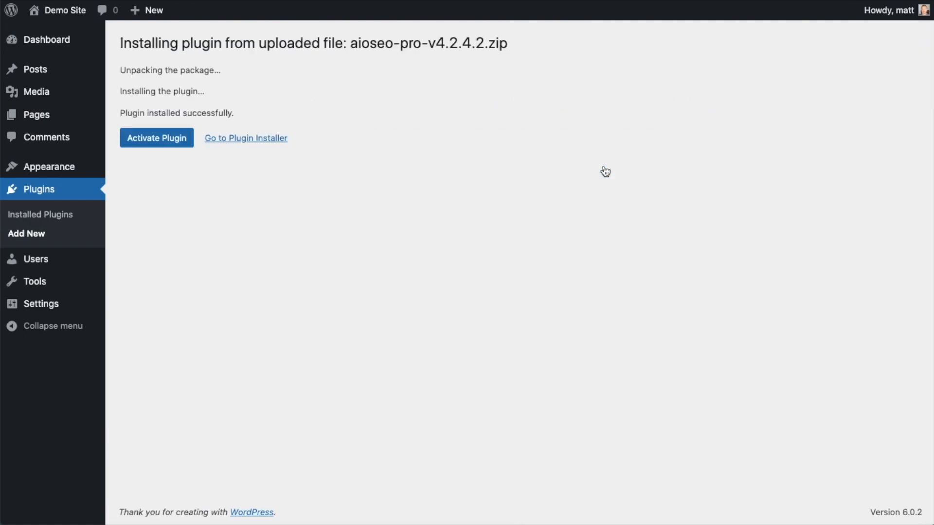
pyautogui.click(152, 138)
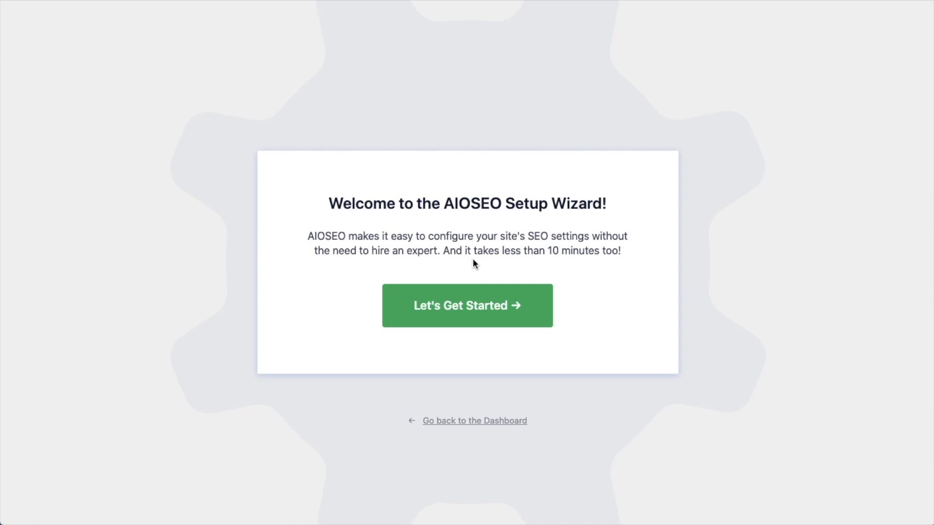
# Leave the AIOSEO setup wizard for the dashboard and open the plugin's license key settings.
pyautogui.click(473, 423)
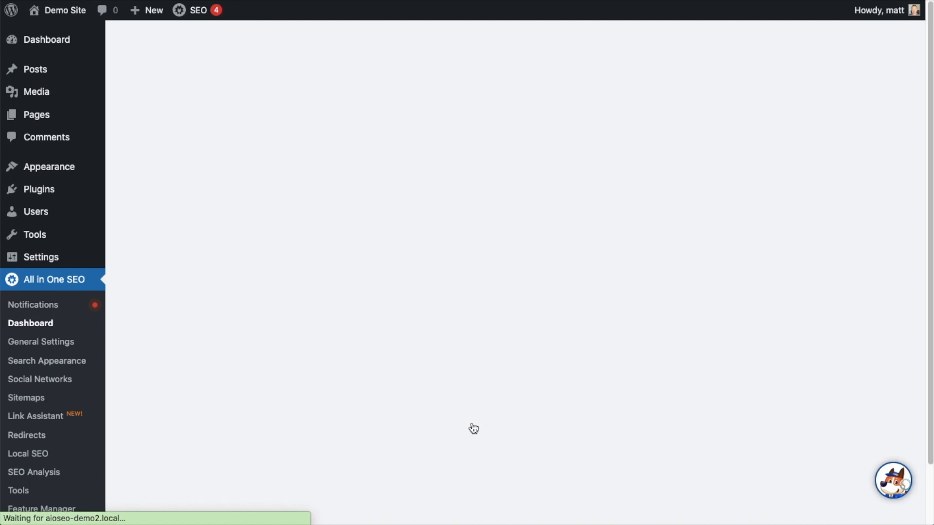
pyautogui.scroll(-7, 515, 248)
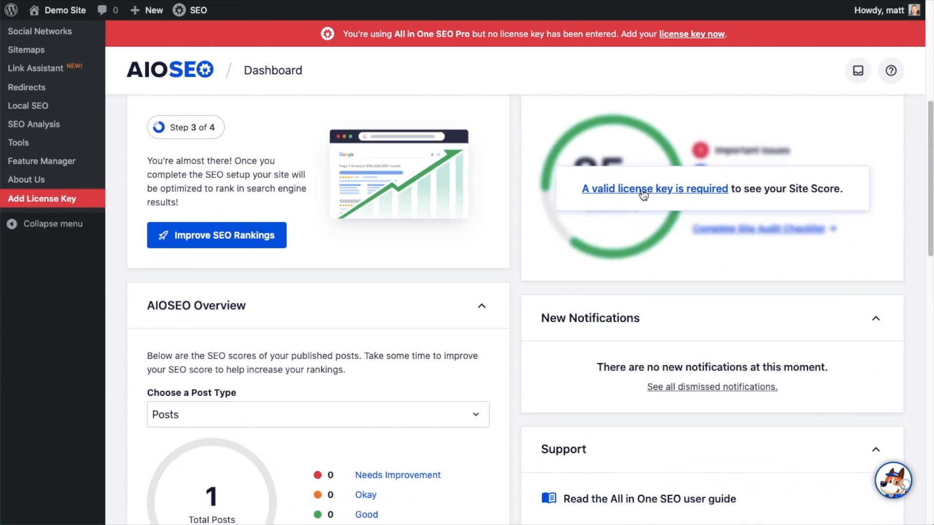
pyautogui.click(643, 194)
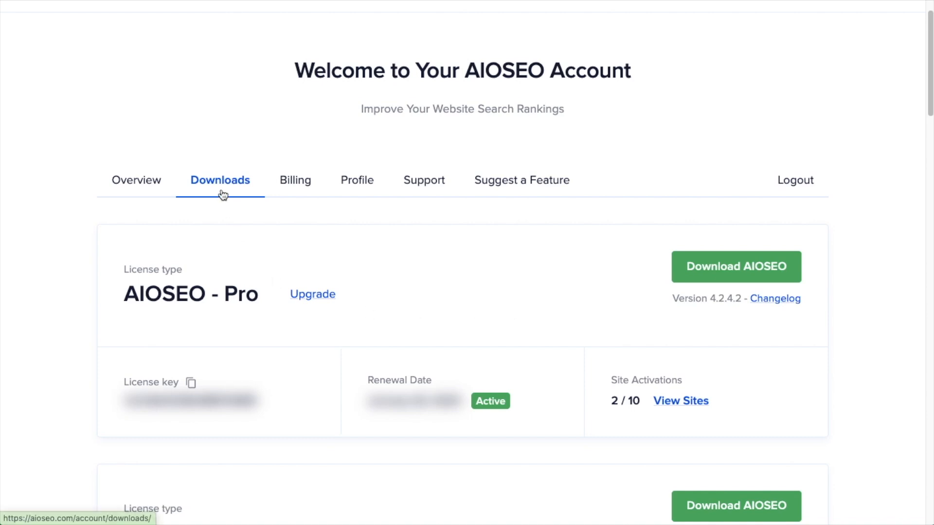
# Paste the license key copied from the AIOSEO account into the License Key field, connect it and save the settings.
pyautogui.click(191, 387)
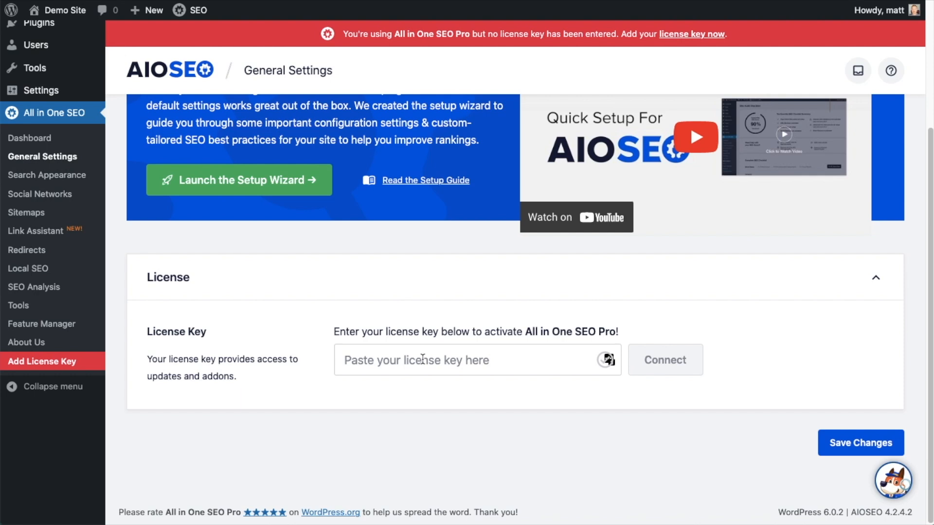
pyautogui.click(422, 359)
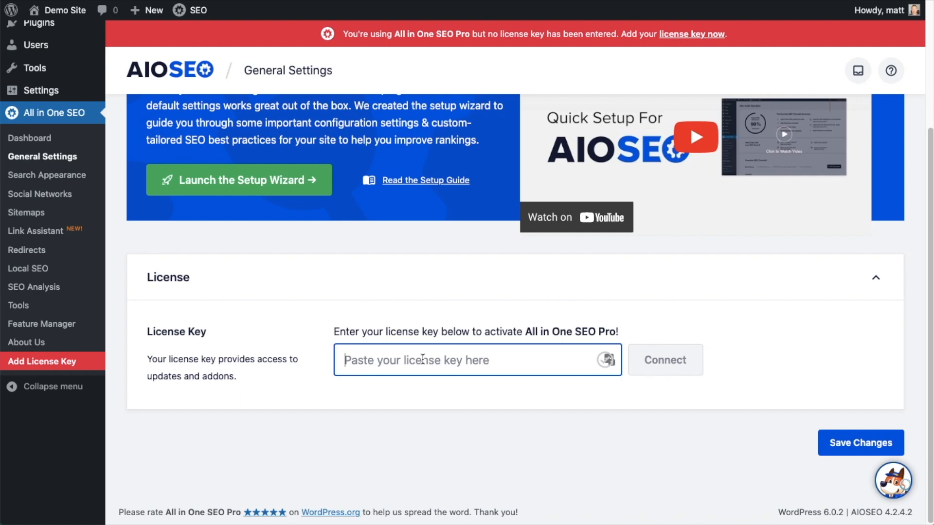
pyautogui.hotkey('ctrl', 'v')
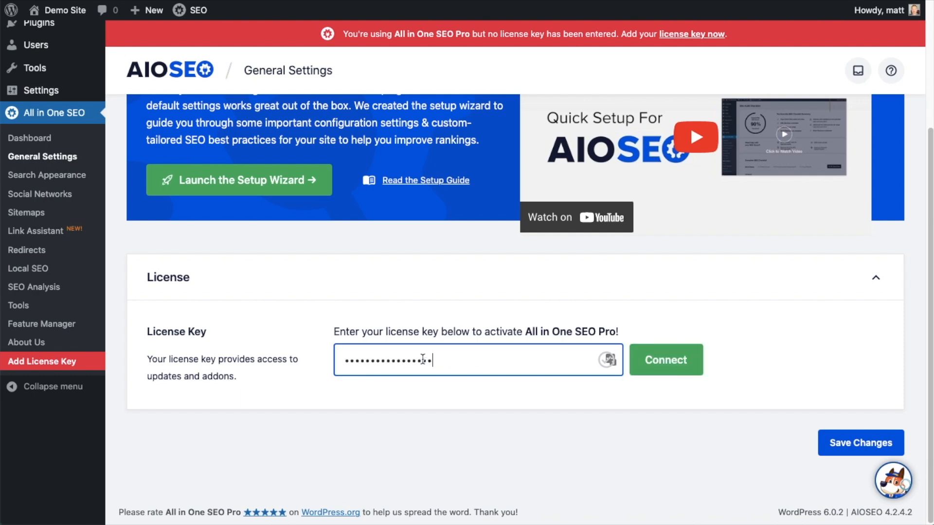
pyautogui.click(671, 359)
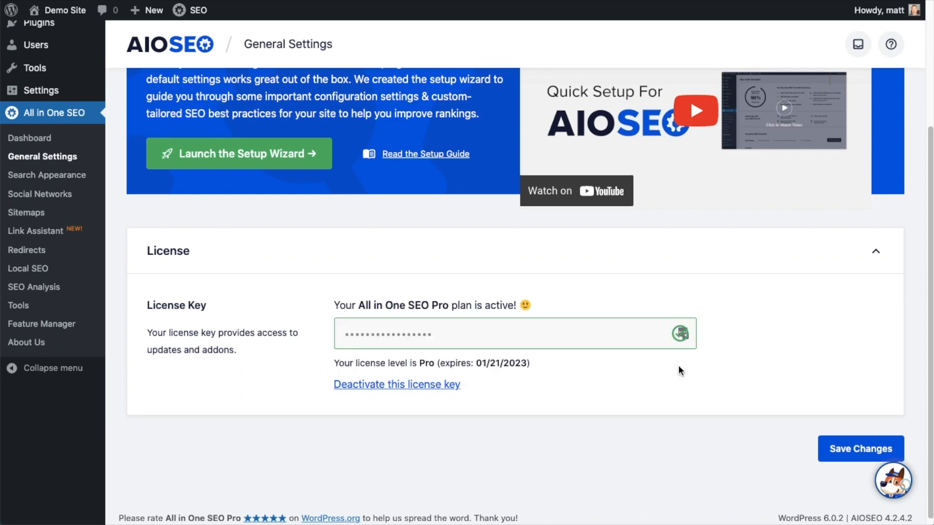
pyautogui.click(864, 448)
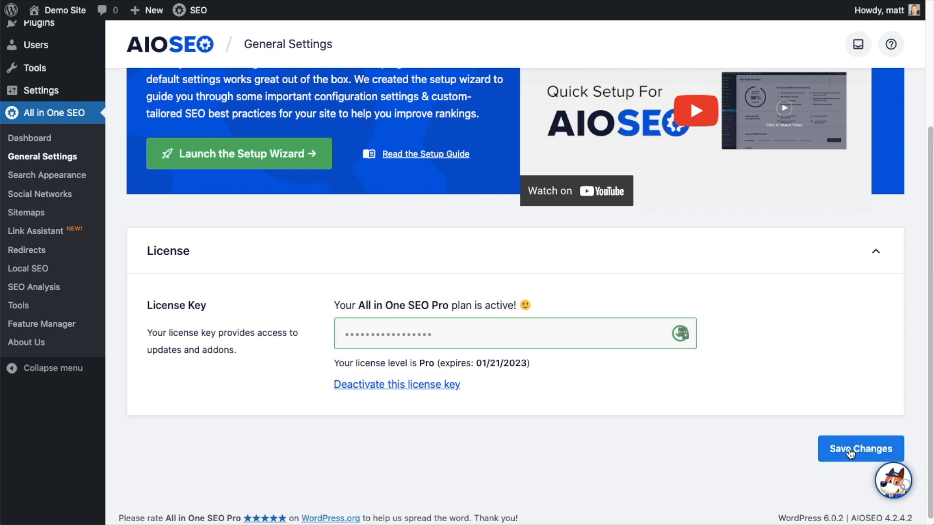
# Find the Men's Basketball Shoes post in the list of all posts and open it for editing.
pyautogui.scroll(4, 849, 453)
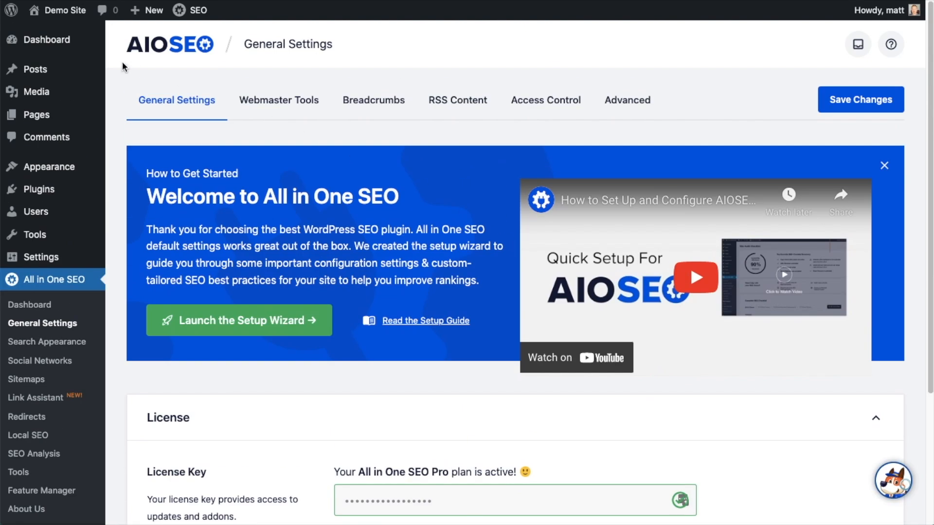
pyautogui.click(54, 48)
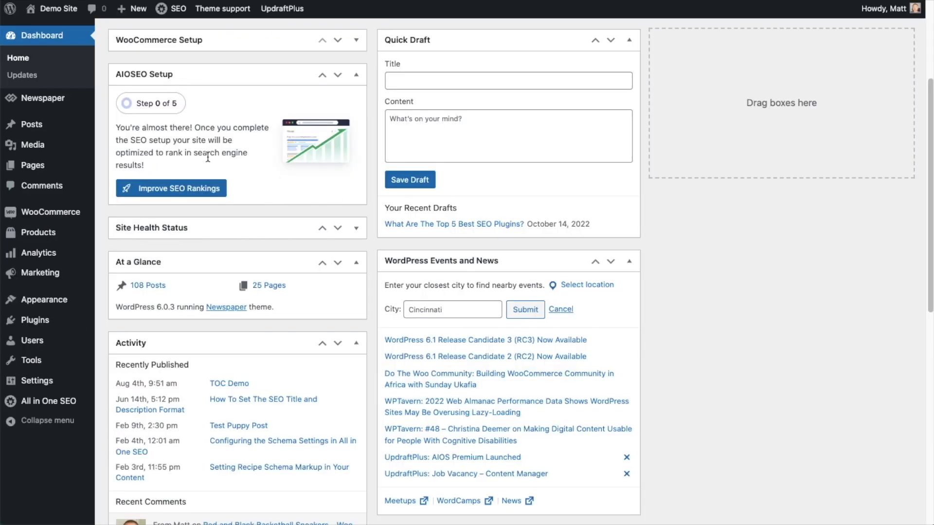
pyautogui.click(24, 126)
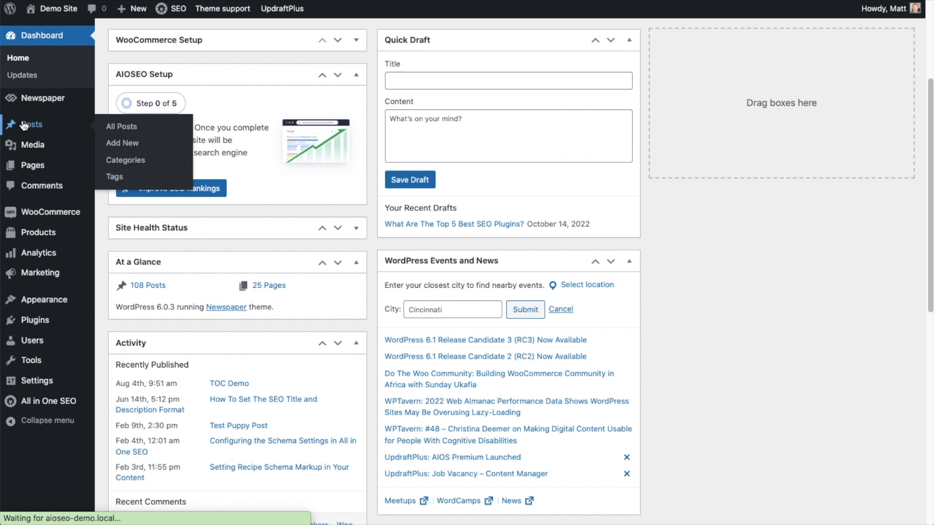
pyautogui.scroll(-5, 644, 218)
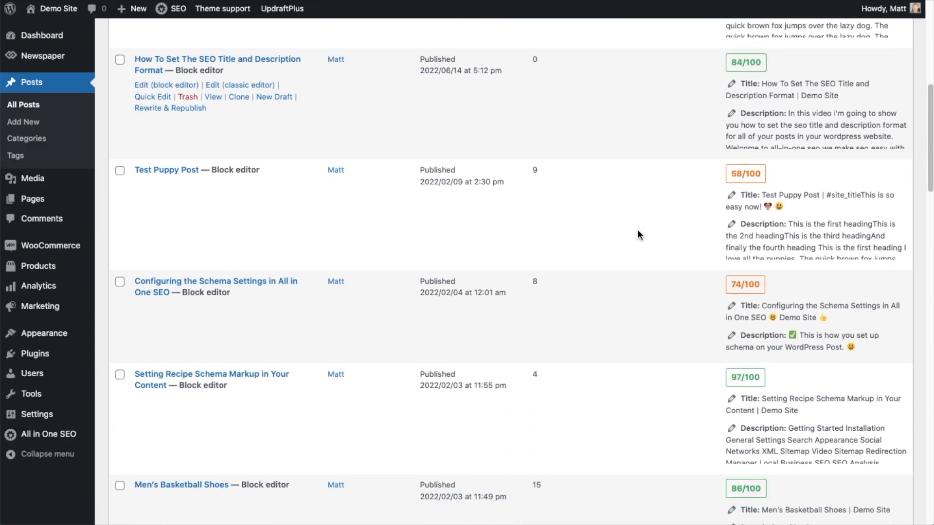
pyautogui.scroll(-4, 637, 234)
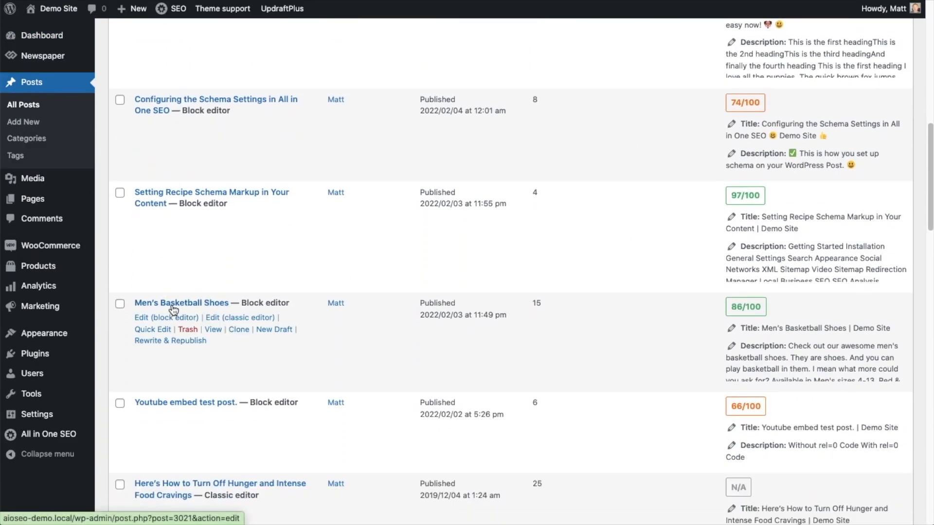
pyautogui.click(174, 306)
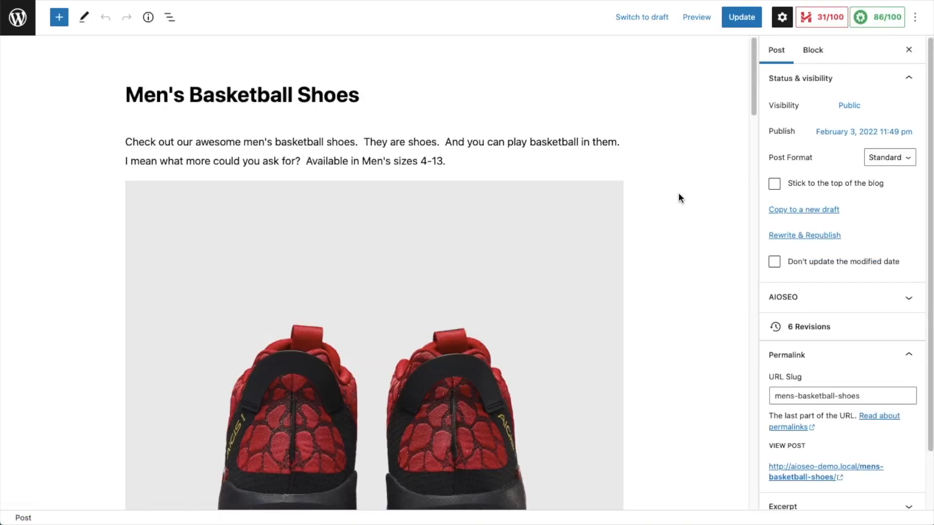
# Open the Schema section of the AIOSEO Settings below the post's content.
pyautogui.scroll(-2, 678, 192)
pyautogui.scroll(-10, 678, 205)
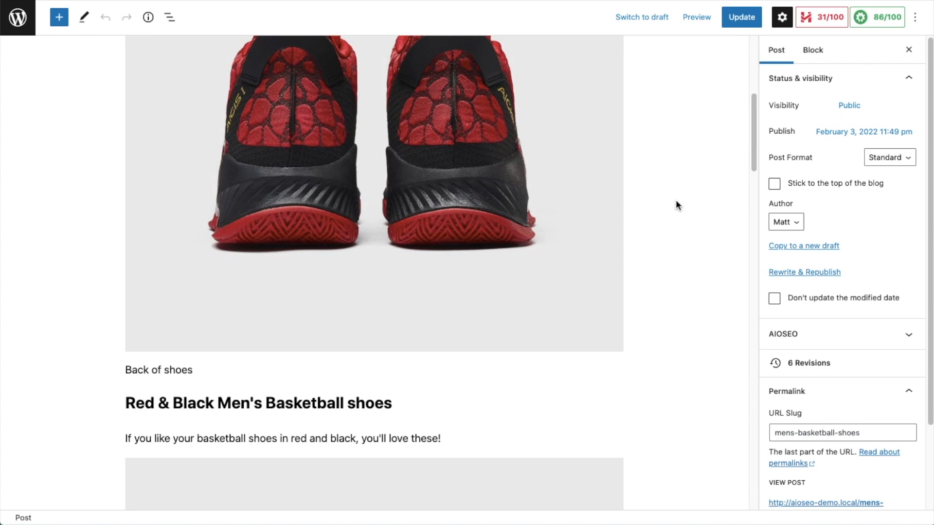
pyautogui.scroll(-15, 677, 202)
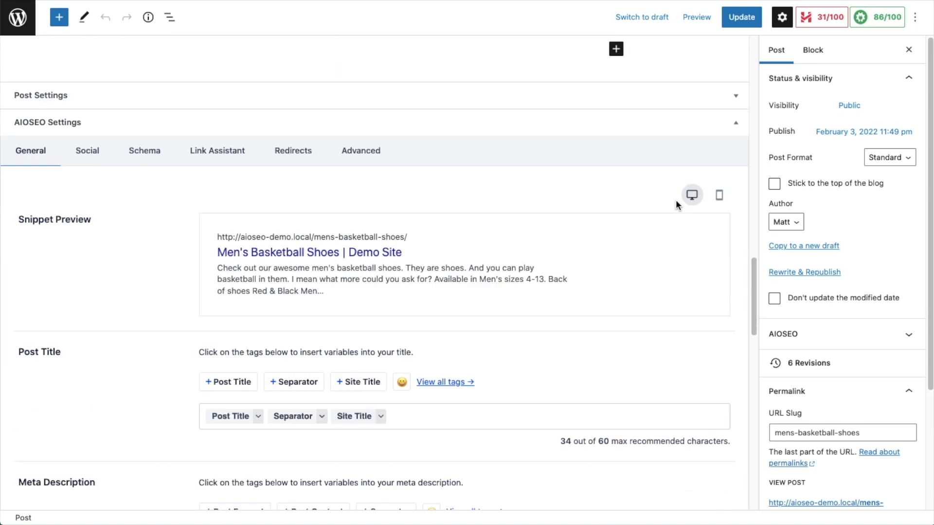
pyautogui.scroll(-3, 675, 200)
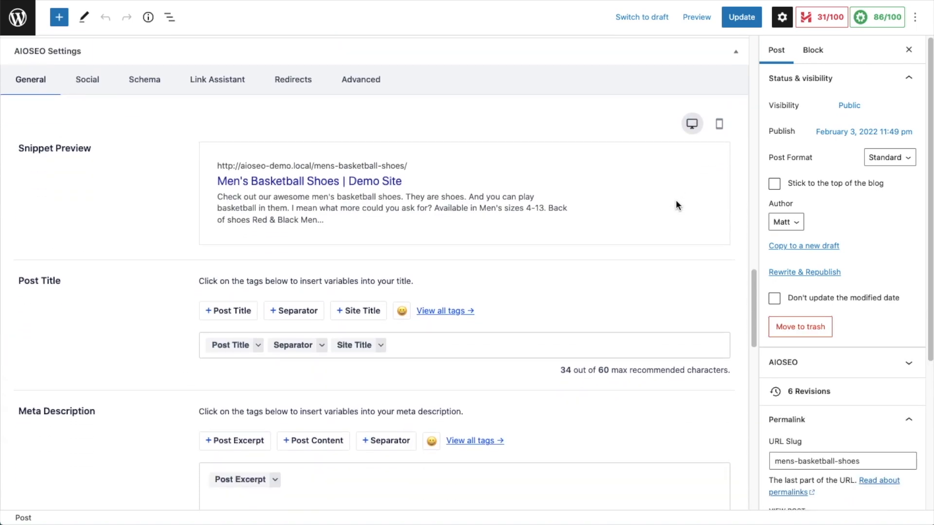
pyautogui.click(149, 84)
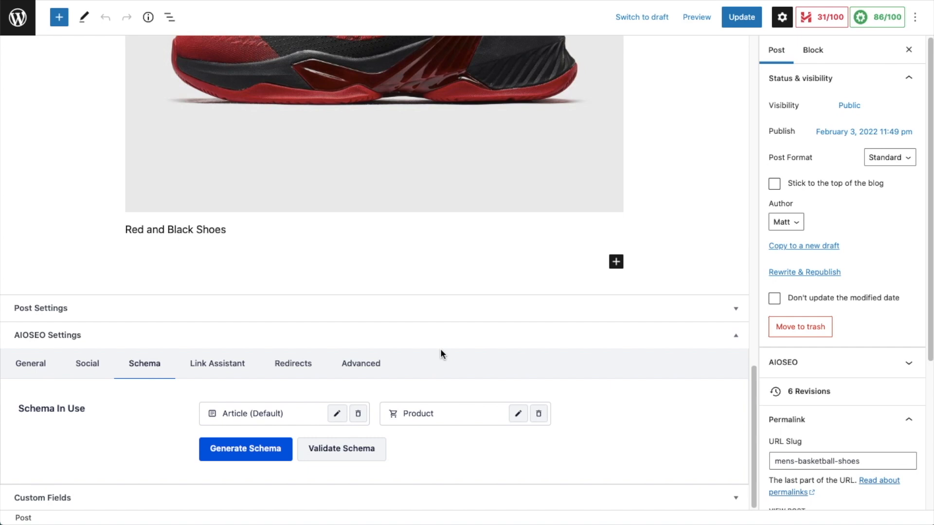
# View the schema template catalog in the Schema Generator, and close it without adding a schema.
pyautogui.click(252, 450)
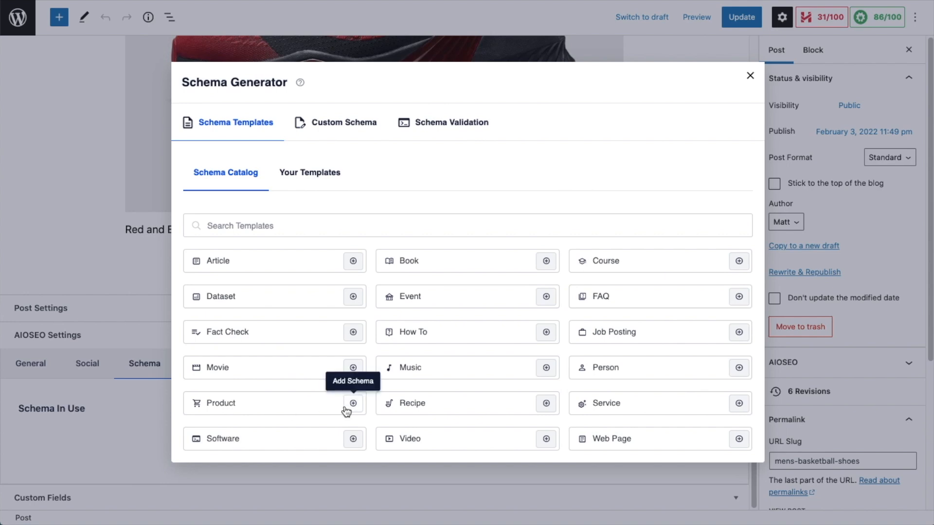
pyautogui.click(750, 77)
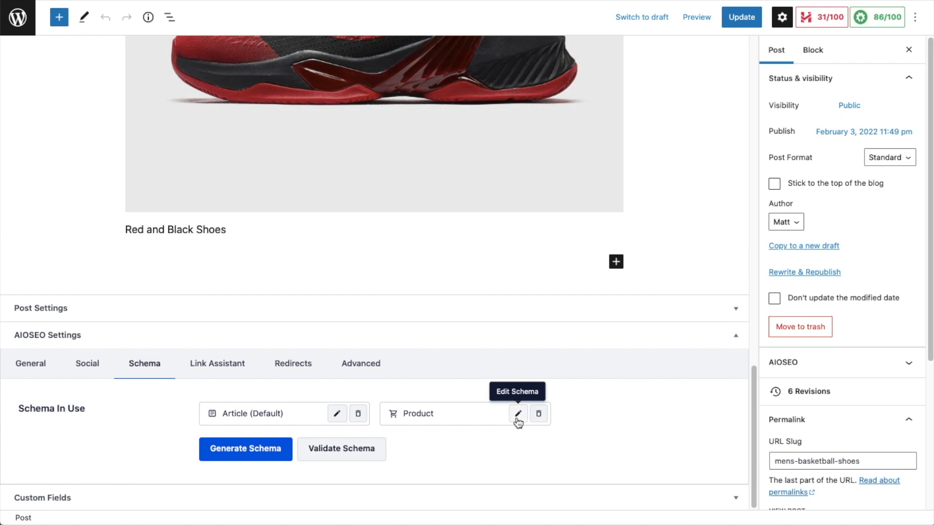
# Open the Product schema in use for editing and look over its attribute and audience fields.
pyautogui.click(518, 416)
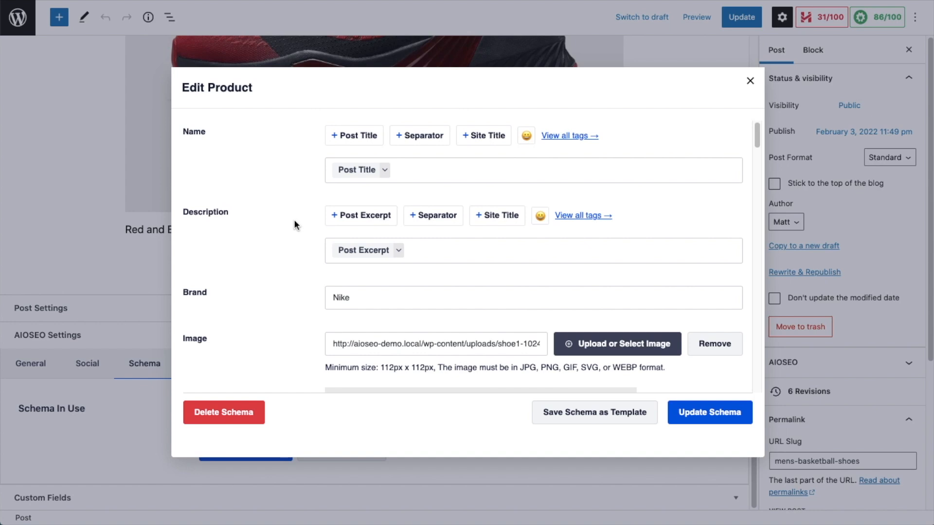
pyautogui.scroll(-10, 294, 225)
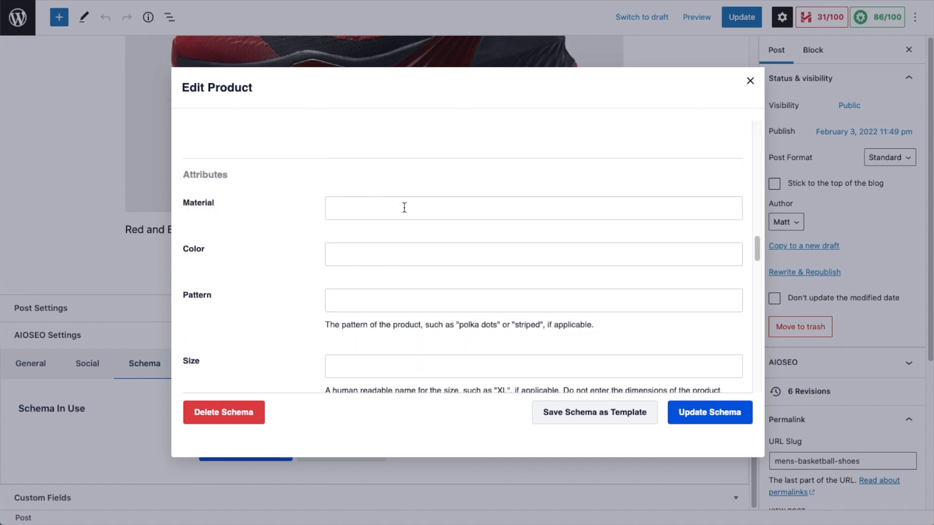
pyautogui.scroll(-5, 378, 294)
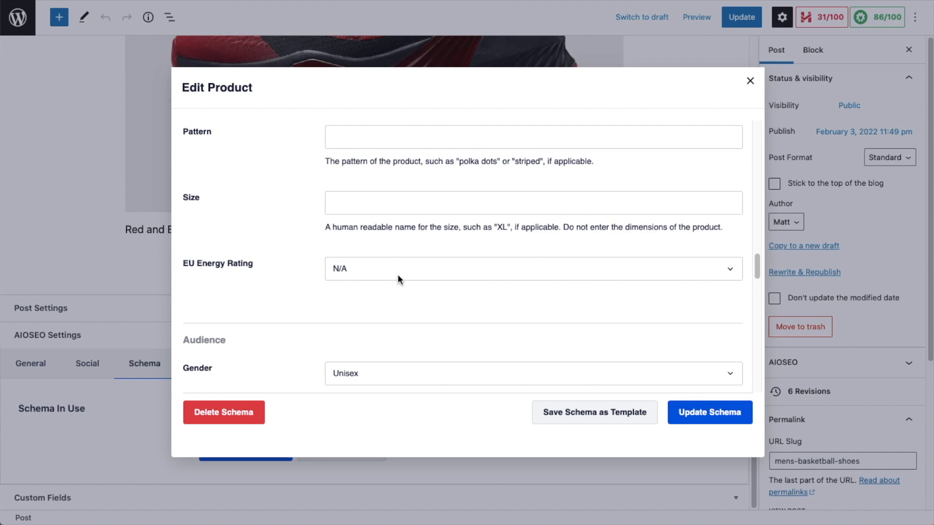
pyautogui.scroll(-2, 398, 279)
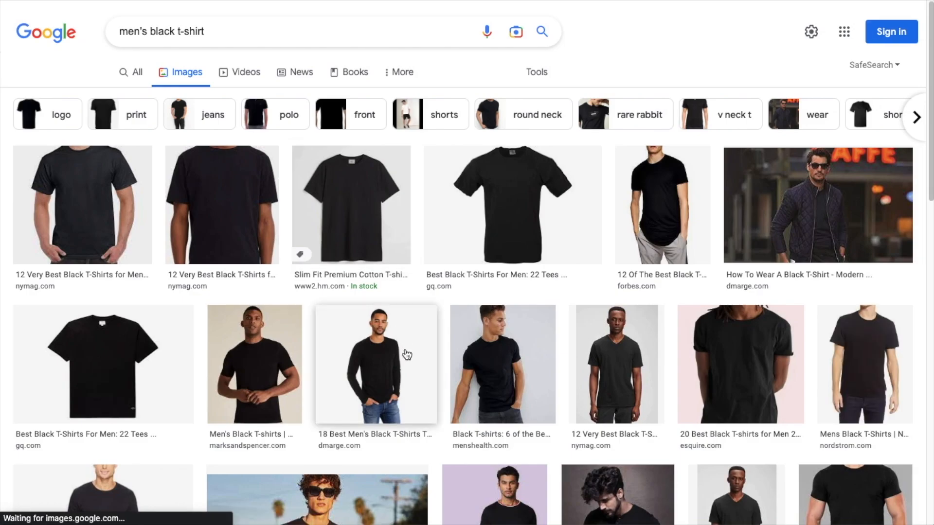
# Review the Product schema's name, description, brand, image, identifier and offer fields.
pyautogui.click(318, 256)
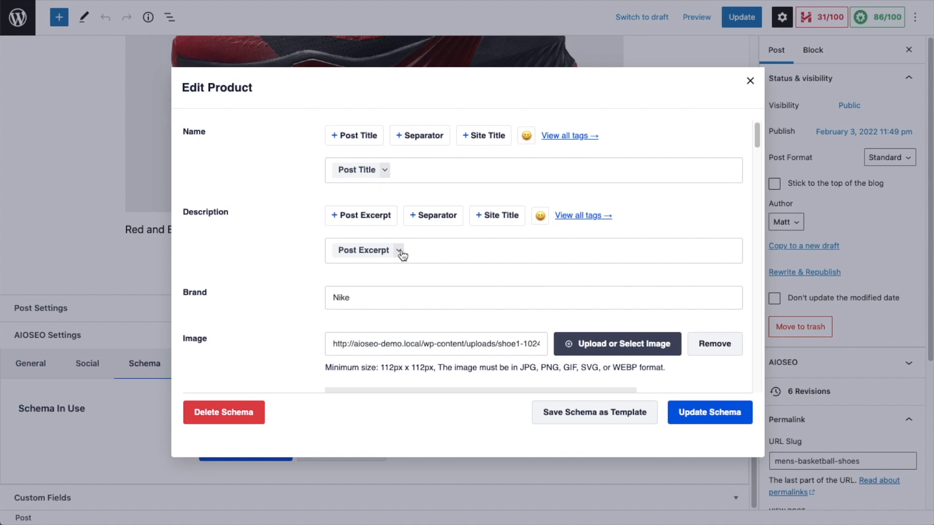
pyautogui.scroll(-2, 246, 214)
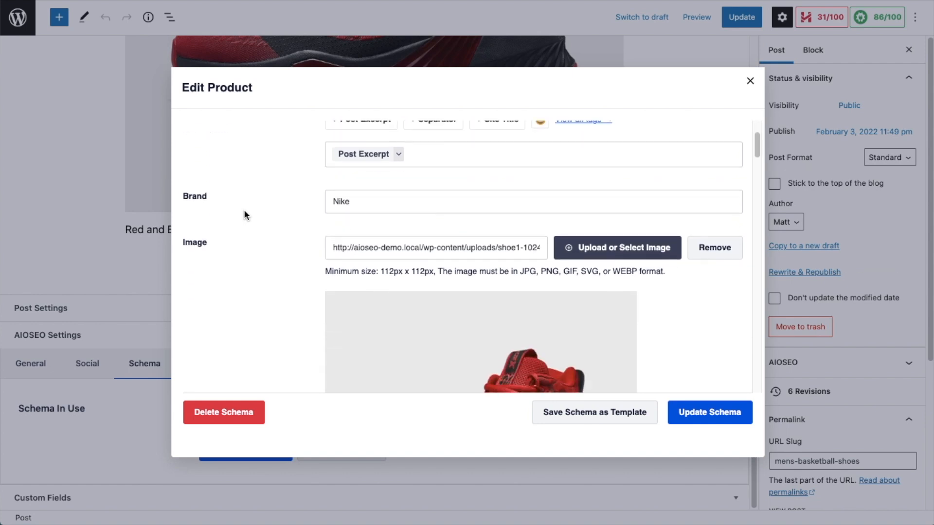
pyautogui.scroll(-1, 244, 215)
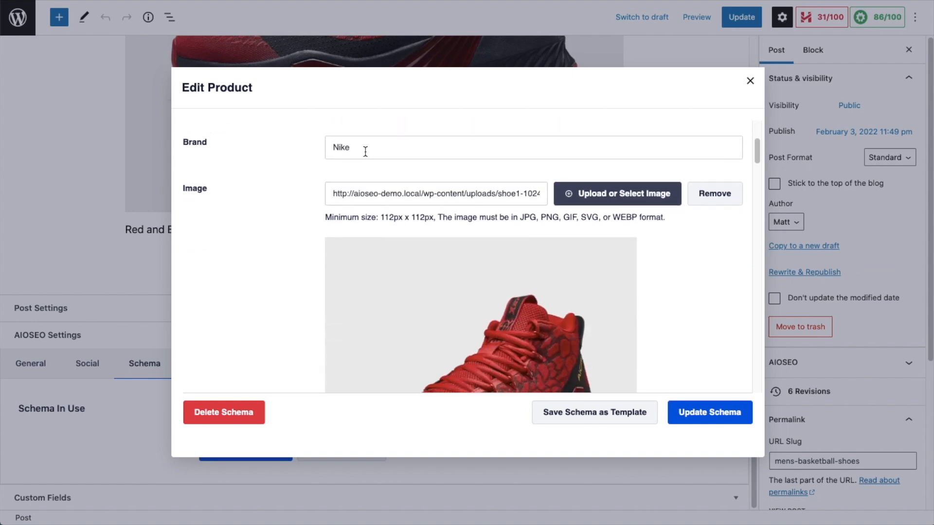
pyautogui.scroll(-1, 365, 152)
pyautogui.scroll(-1, 529, 271)
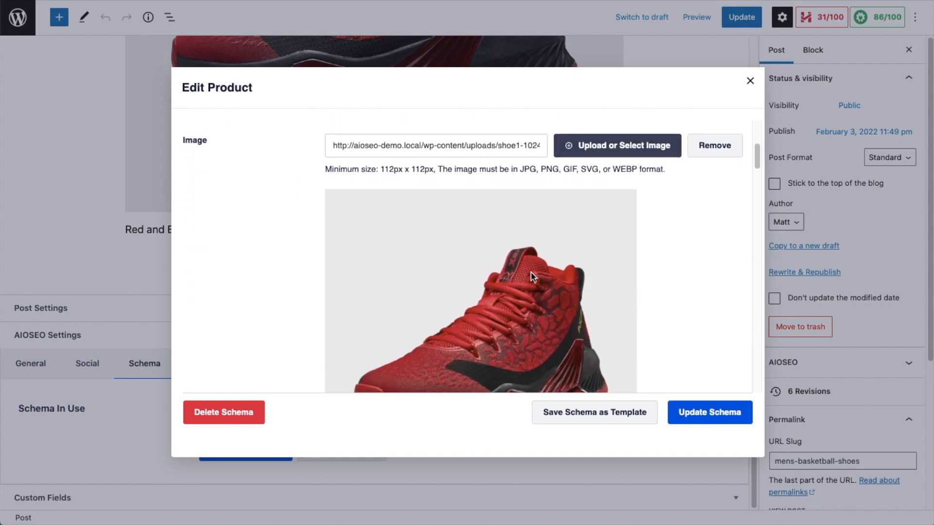
pyautogui.scroll(-6, 531, 277)
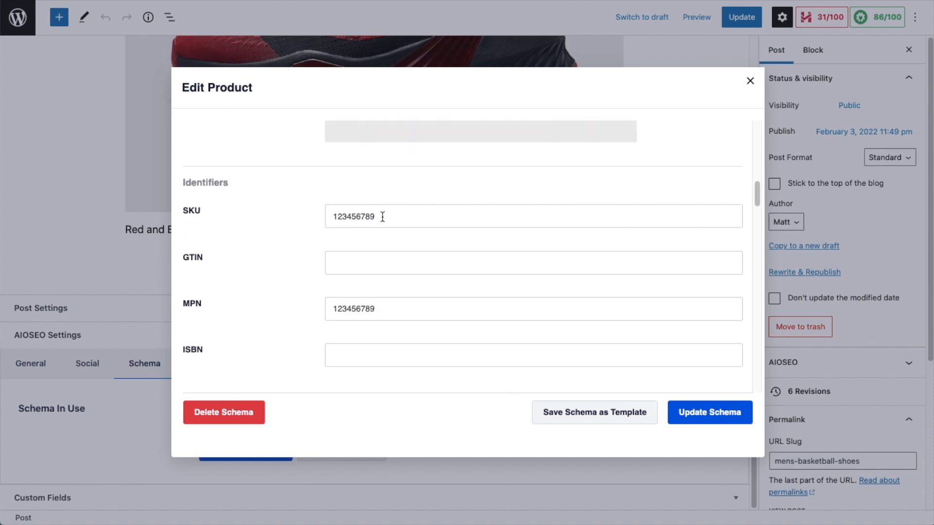
pyautogui.scroll(-3, 386, 214)
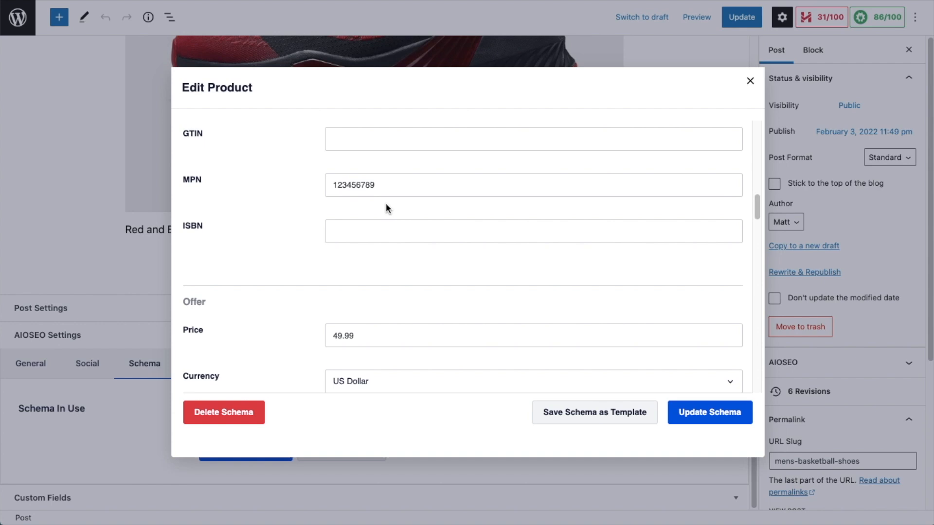
pyautogui.scroll(-3, 384, 187)
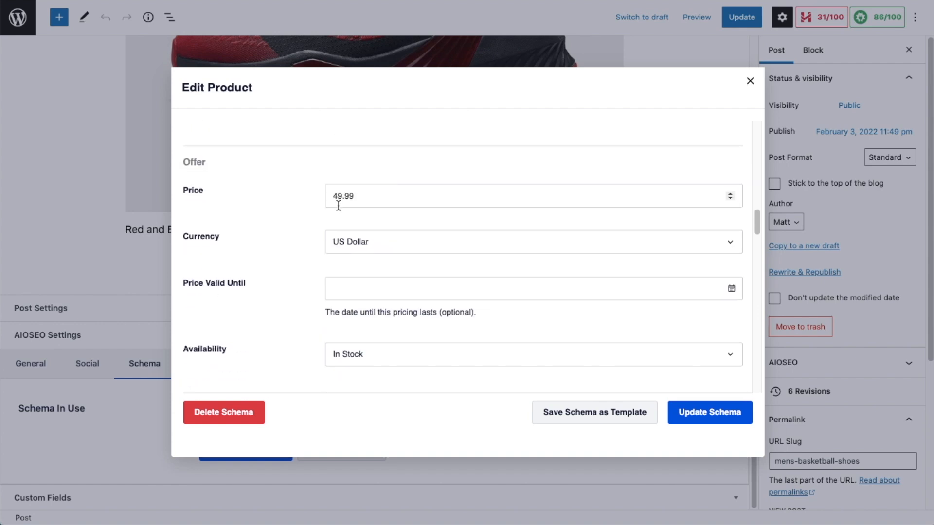
# Look through the currencies available for the offer and select US Dollar.
pyautogui.click(393, 243)
pyautogui.scroll(-4, 392, 313)
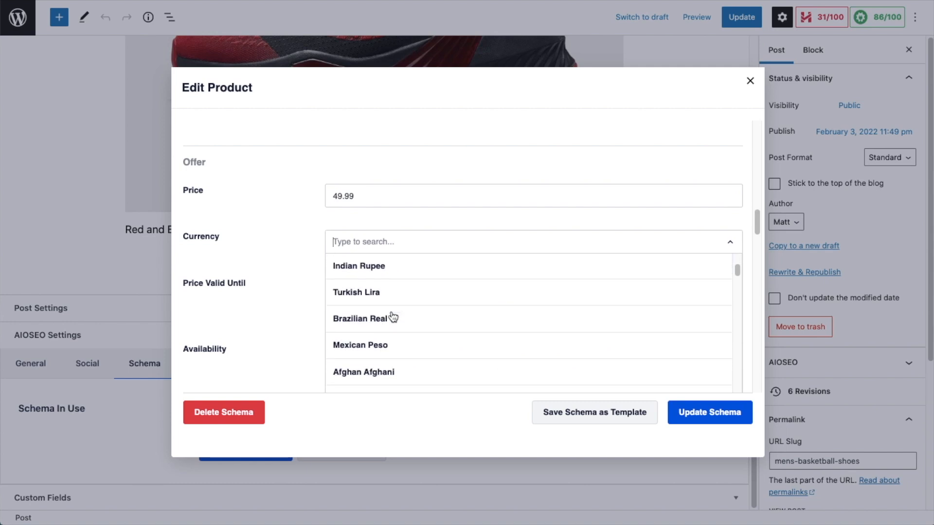
pyautogui.scroll(-5, 392, 316)
pyautogui.scroll(8, 393, 317)
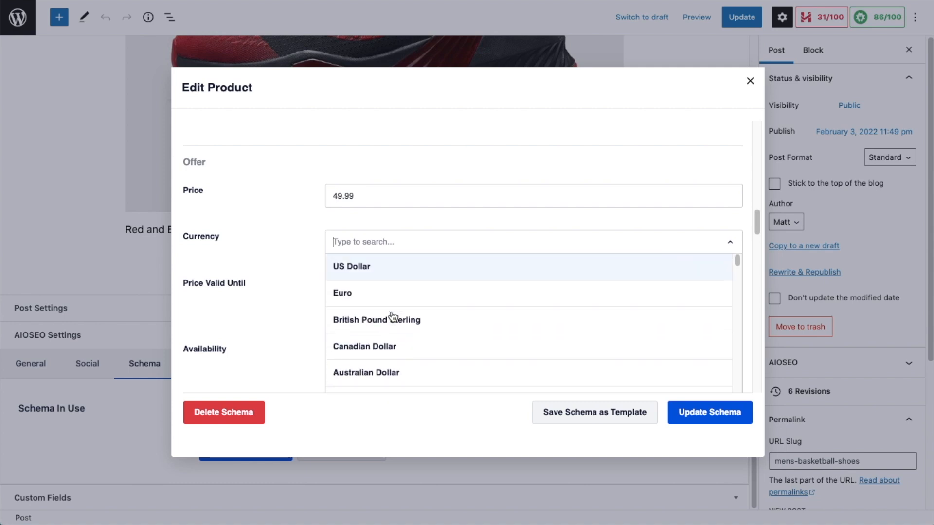
pyautogui.click(387, 267)
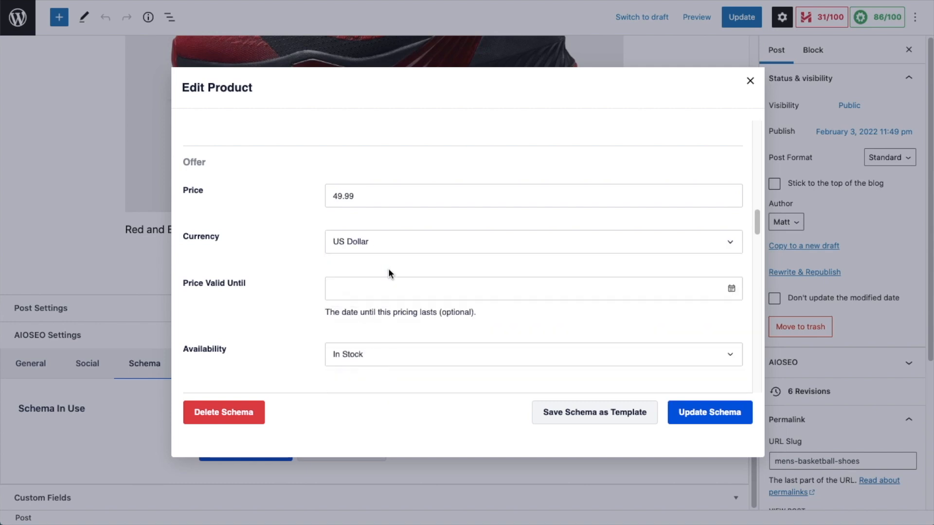
# View the calendar for the offer's Price Valid Until date, and close it without choosing a date.
pyautogui.scroll(-2, 266, 256)
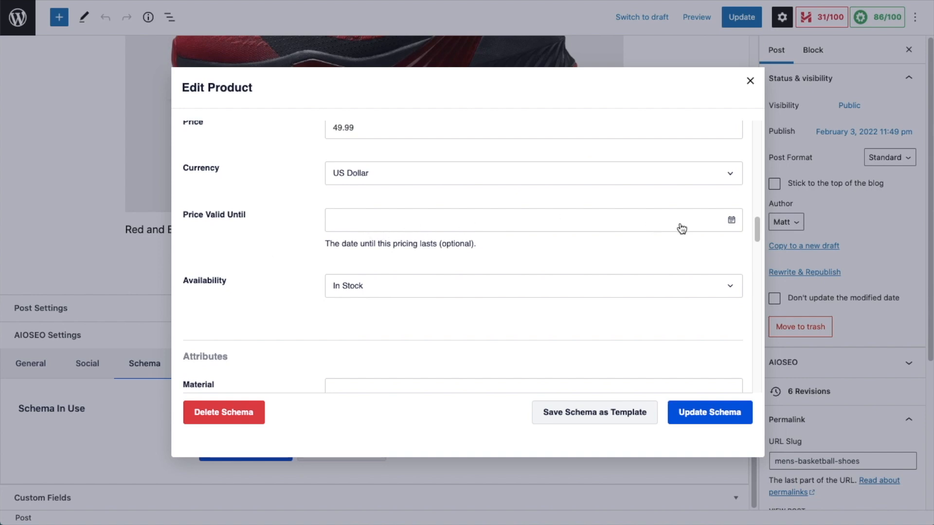
pyautogui.click(732, 223)
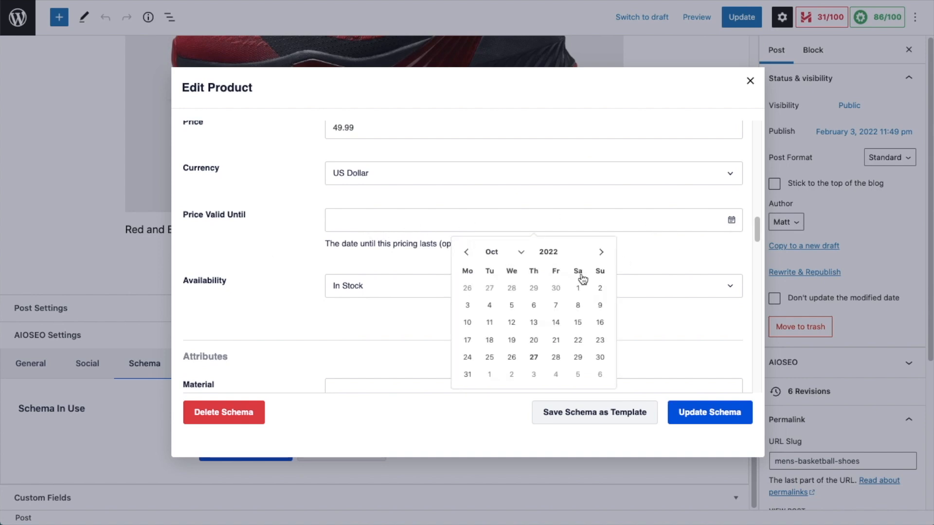
pyautogui.click(281, 217)
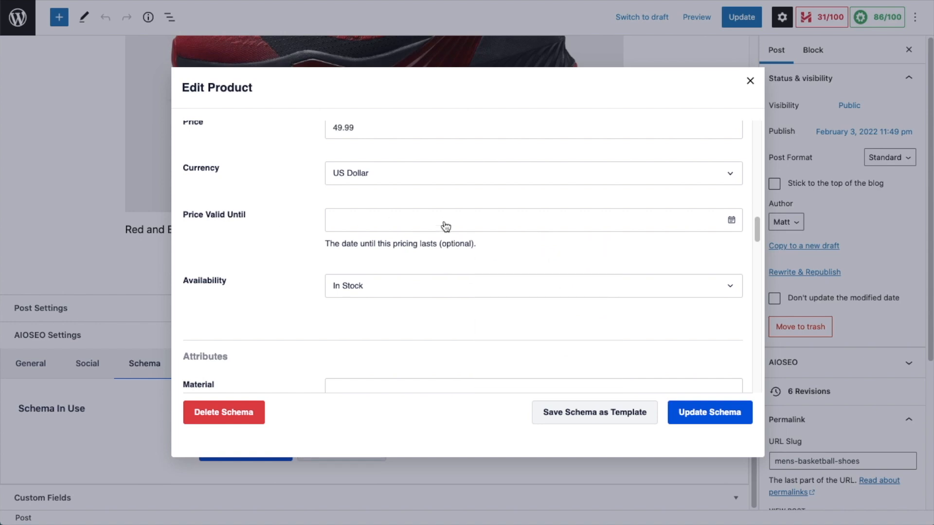
# Look through the availability options for the offer and select In Stock.
pyautogui.scroll(-3, 443, 228)
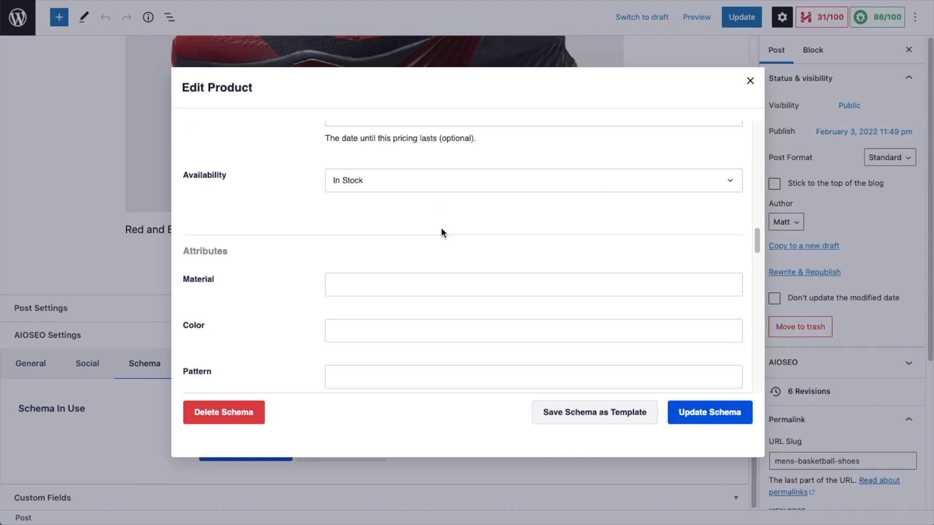
pyautogui.click(442, 183)
pyautogui.scroll(-1, 424, 334)
pyautogui.scroll(1, 425, 334)
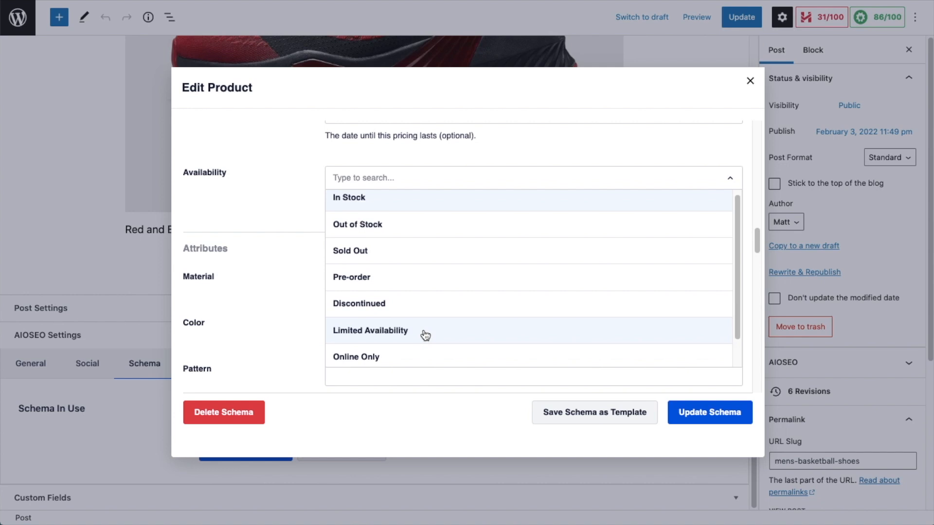
pyautogui.click(369, 206)
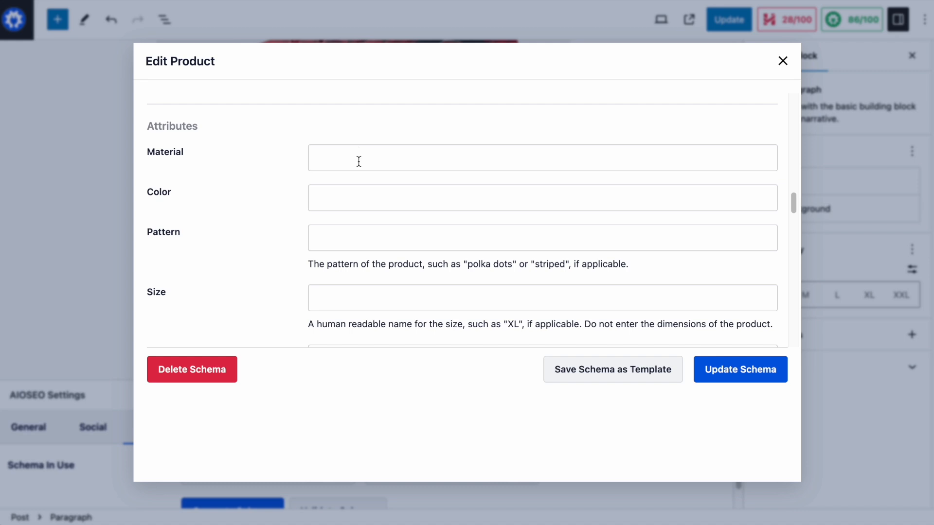
# Fill in the product attributes with material Nylon, color Red and Black, pattern Custom and size 11.
pyautogui.click(360, 162)
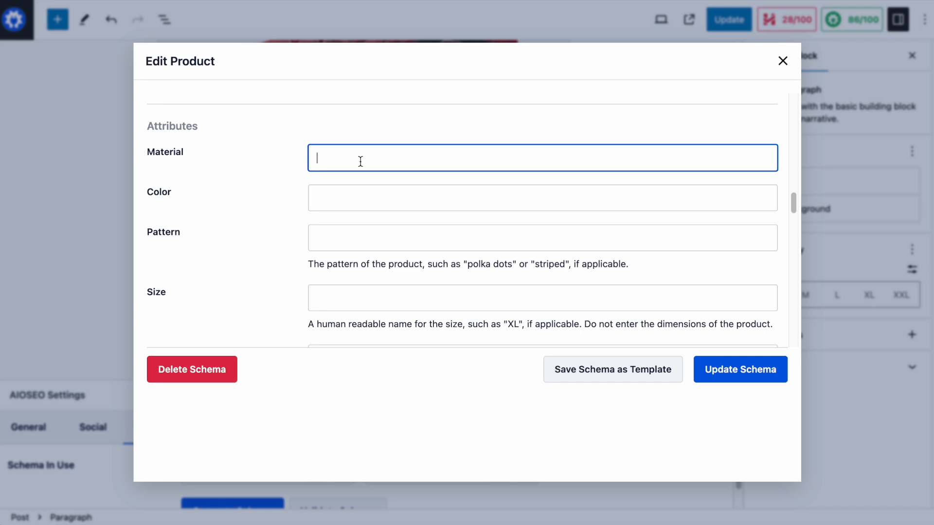
pyautogui.write('Nylon')
pyautogui.press('Tab')
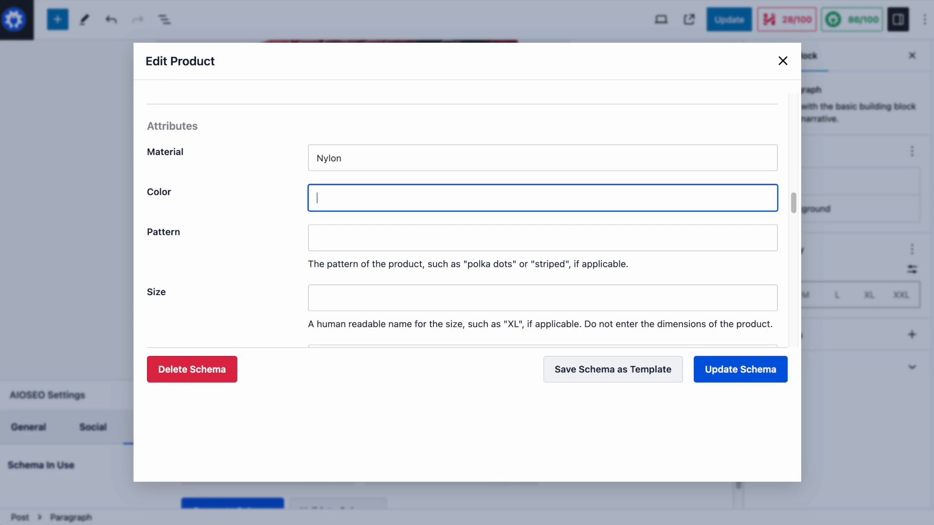
pyautogui.write('Red and Black')
pyautogui.press('Tab')
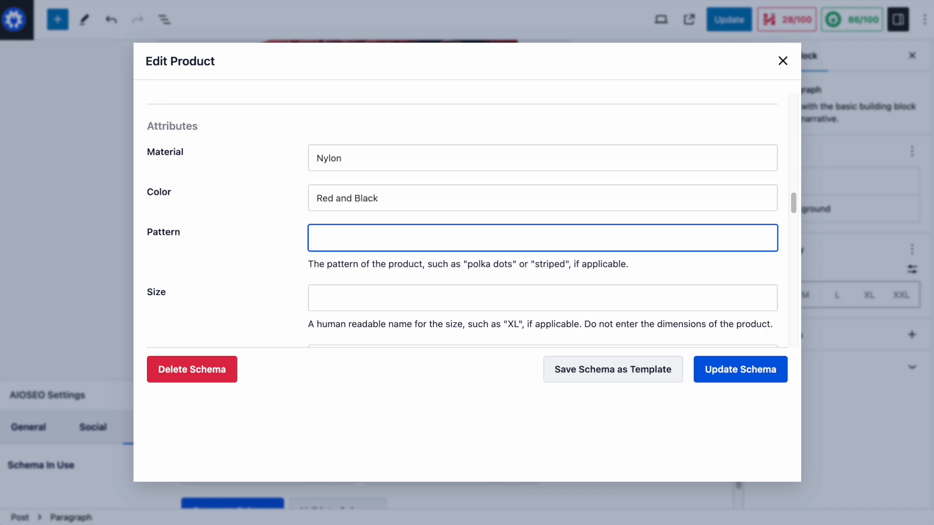
pyautogui.write('Custom')
pyautogui.press('Tab')
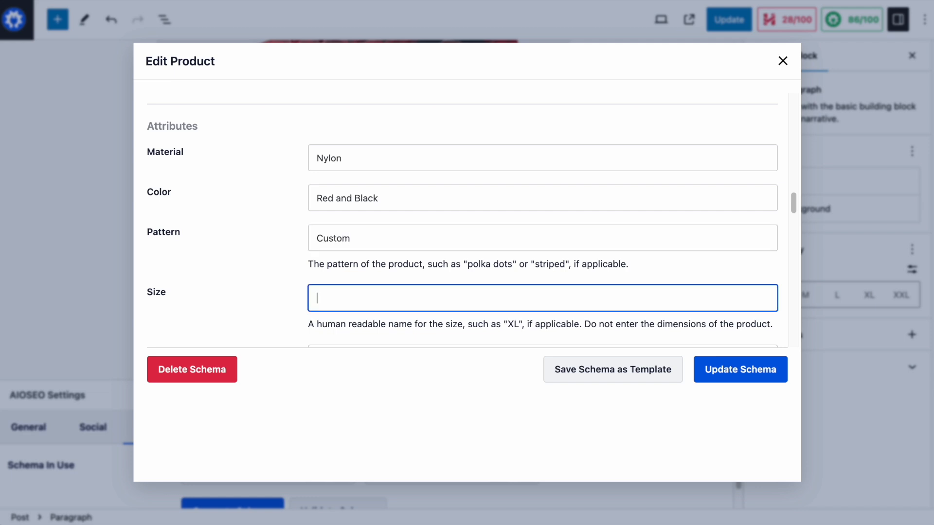
pyautogui.write('11')
# Set the product's audience to Unisex gender, with a minimum age of 6 and a maximum age of 99.
pyautogui.scroll(-5, 340, 216)
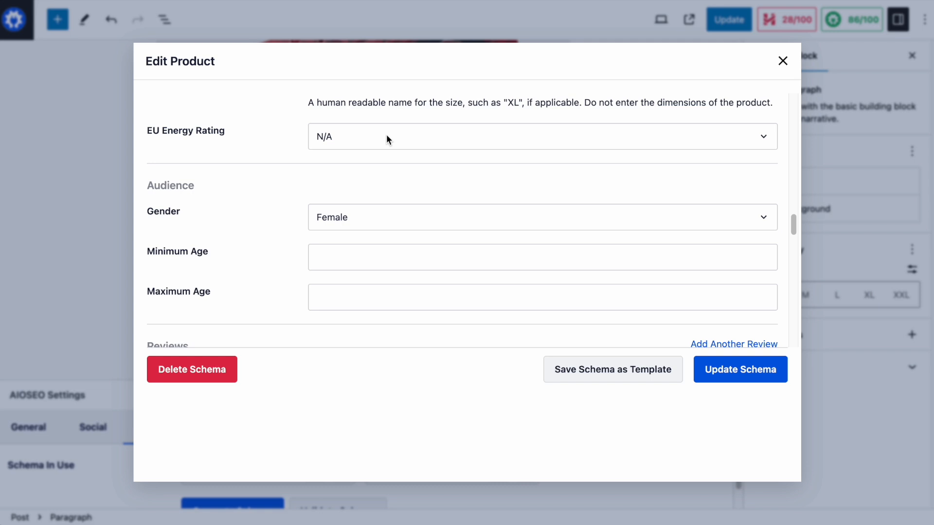
pyautogui.scroll(-1, 375, 220)
pyautogui.click(359, 201)
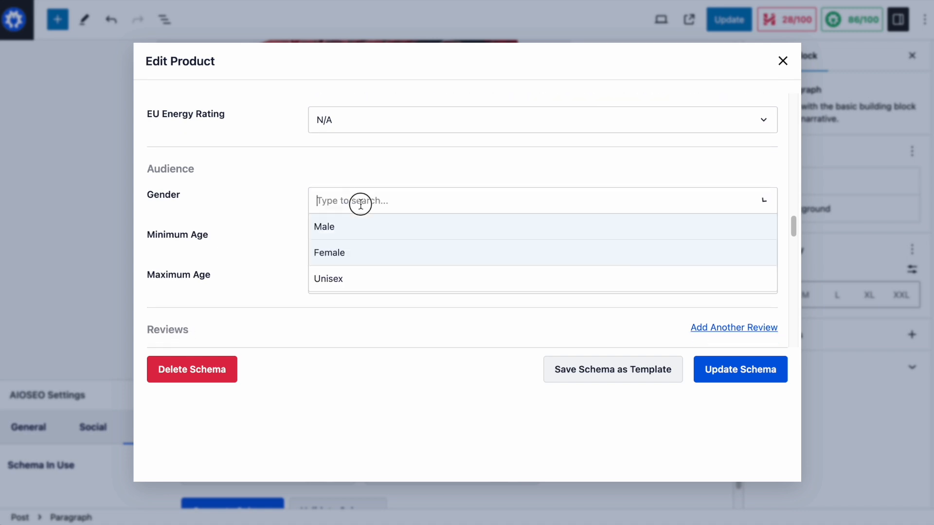
pyautogui.click(349, 276)
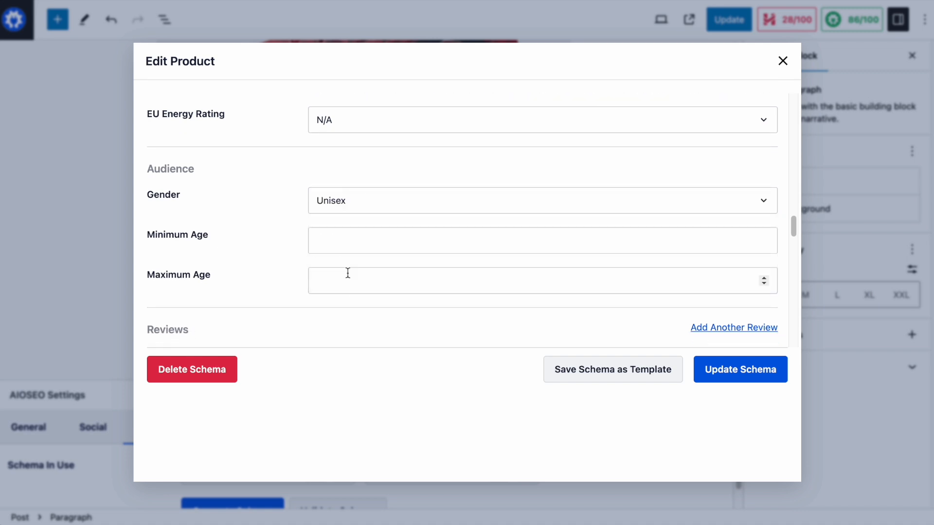
pyautogui.click(356, 241)
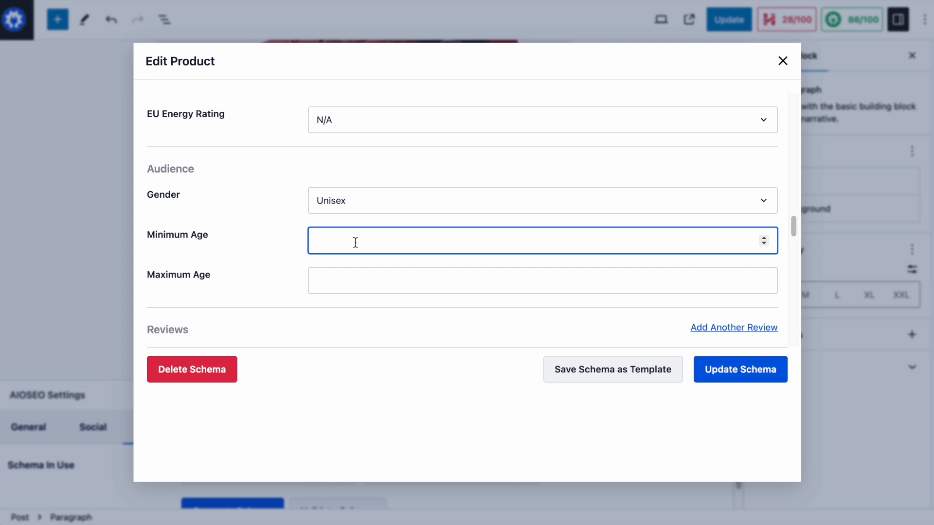
pyautogui.write('6')
pyautogui.click(337, 278)
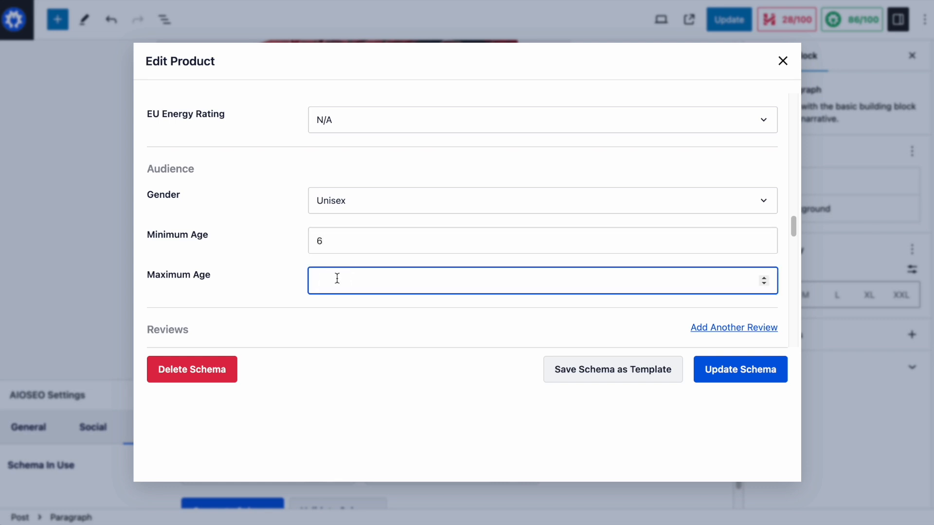
pyautogui.write('99')
# Review the Product schema's review, review rating and shipping destination fields.
pyautogui.scroll(-4, 375, 229)
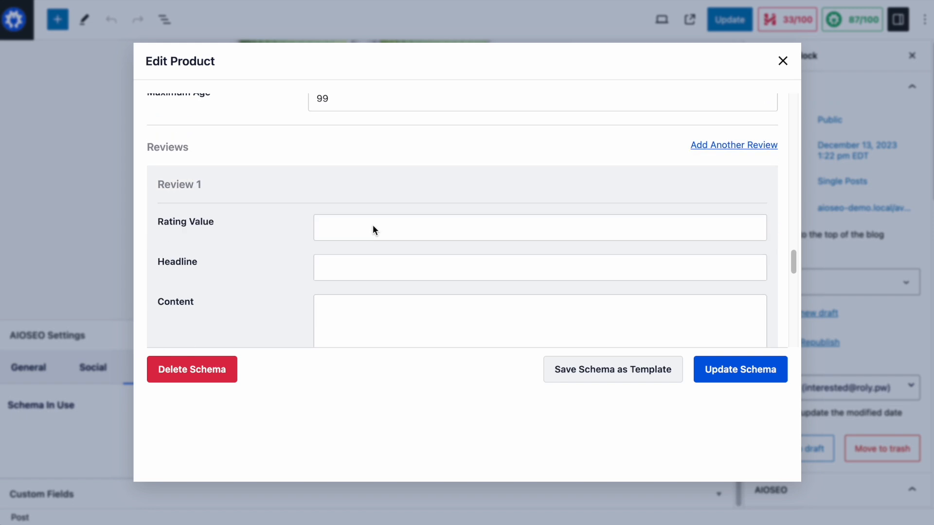
pyautogui.scroll(-2, 373, 229)
pyautogui.scroll(-1, 373, 226)
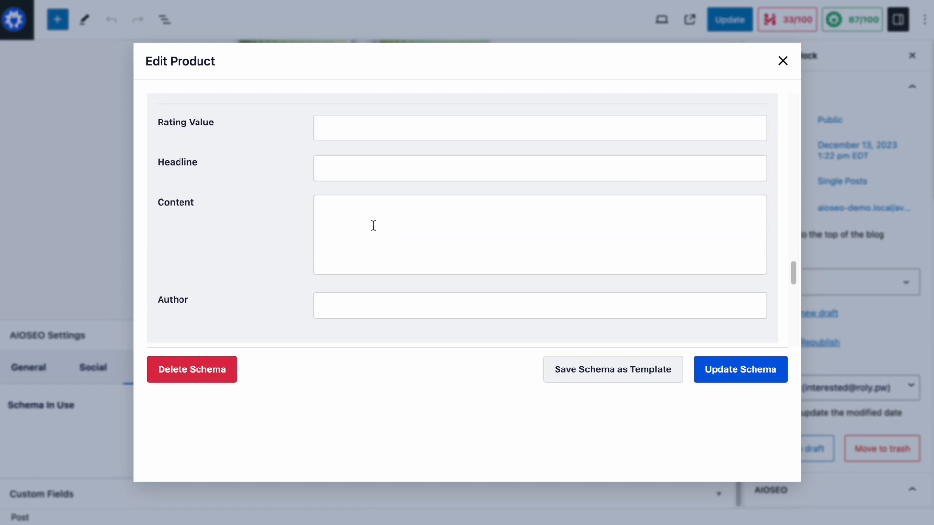
pyautogui.scroll(-1, 373, 225)
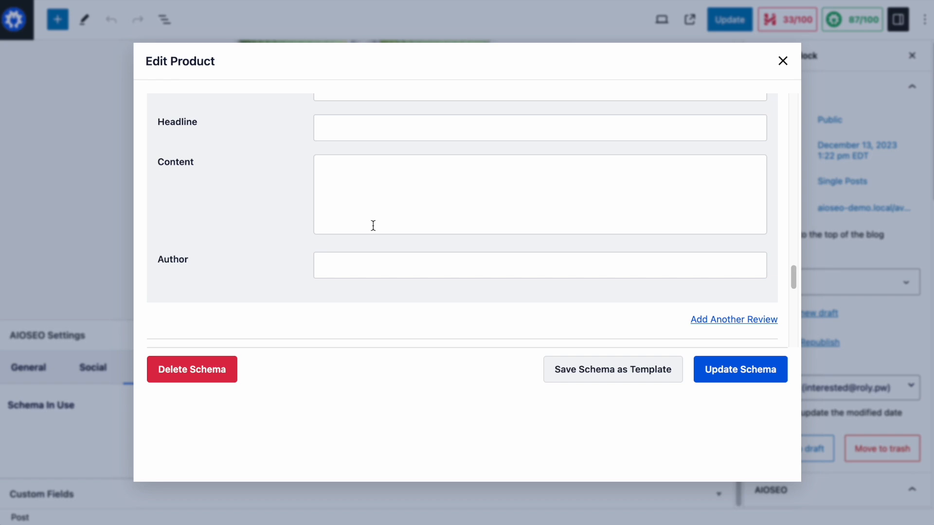
pyautogui.scroll(-5, 372, 225)
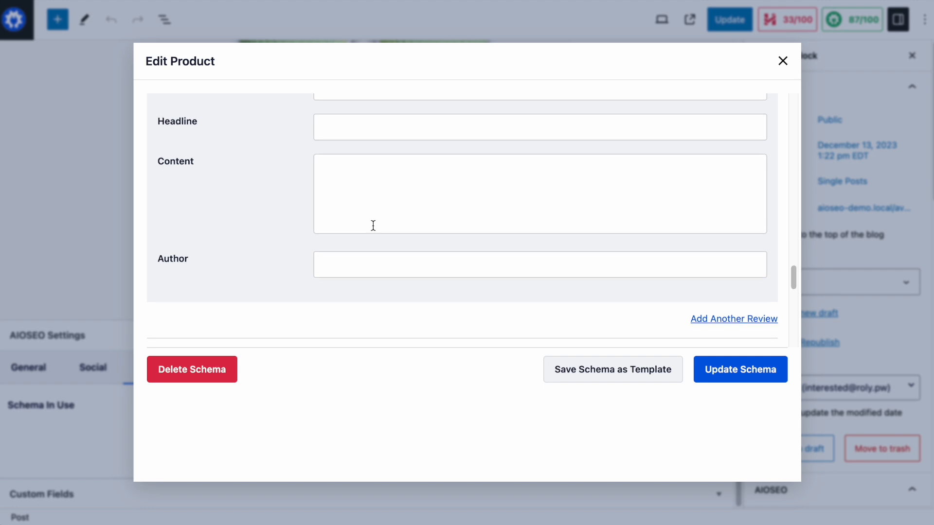
pyautogui.scroll(-10, 373, 225)
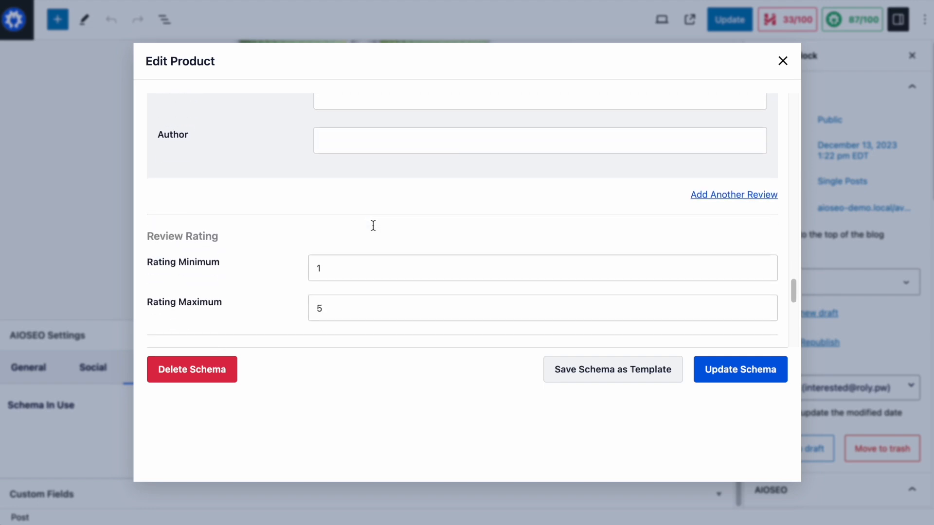
pyautogui.scroll(-2, 373, 225)
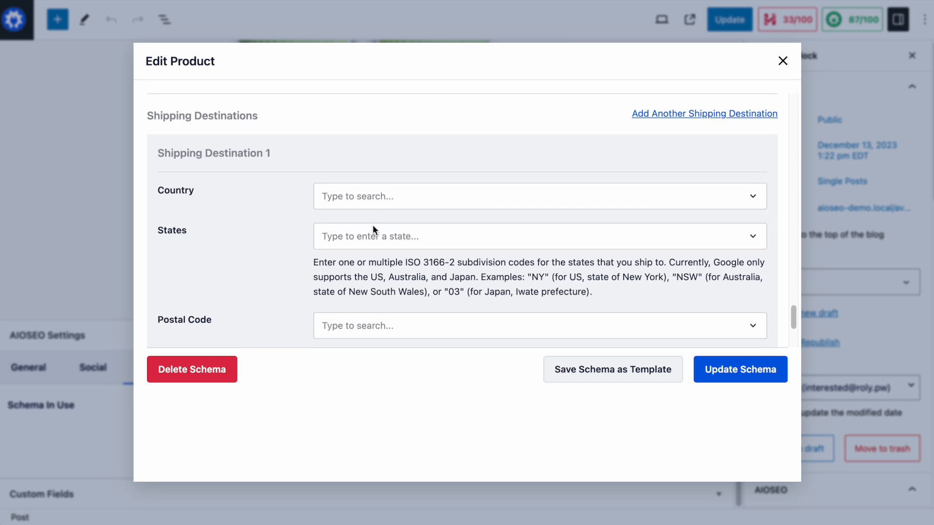
# Set the country of Shipping Destination 1 to United States of America.
pyautogui.click(357, 199)
pyautogui.write('uni')
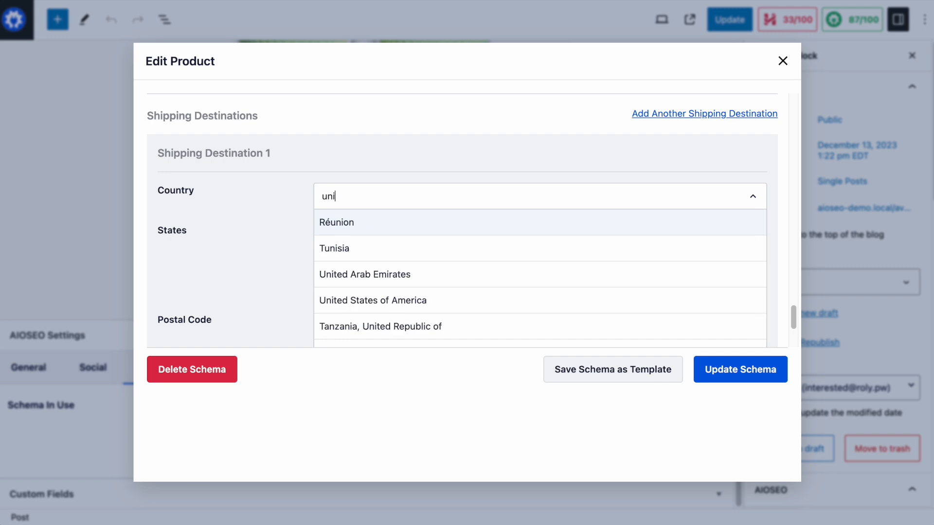
pyautogui.write('te')
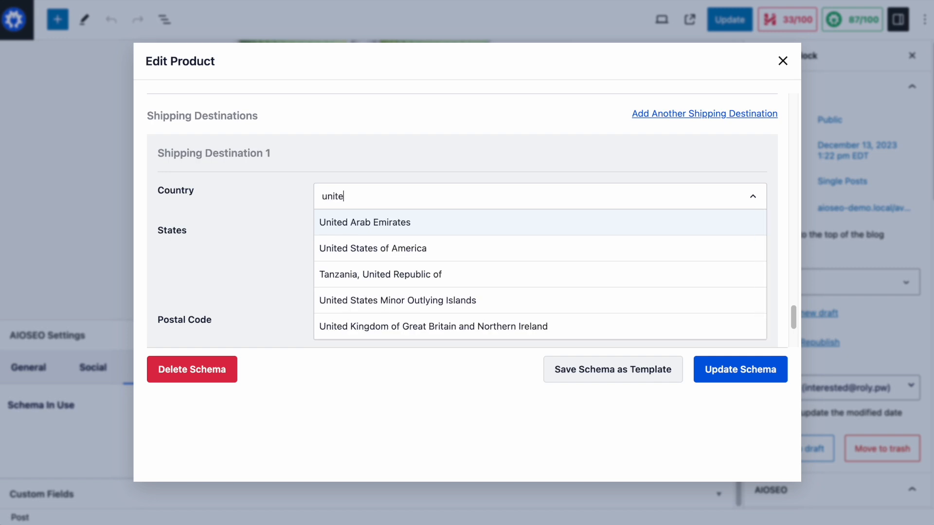
pyautogui.click(346, 247)
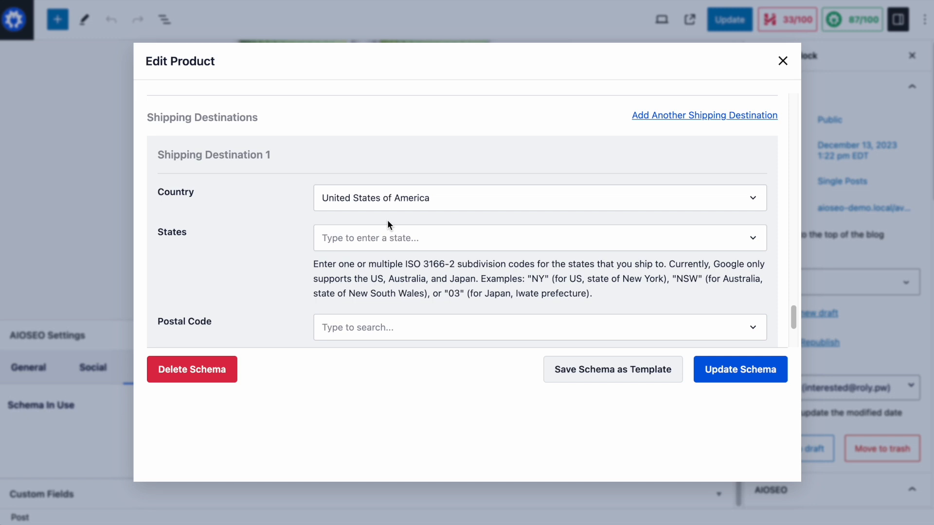
# Add the states CA, AZ, NV and CO to Shipping Destination 1.
pyautogui.click(381, 232)
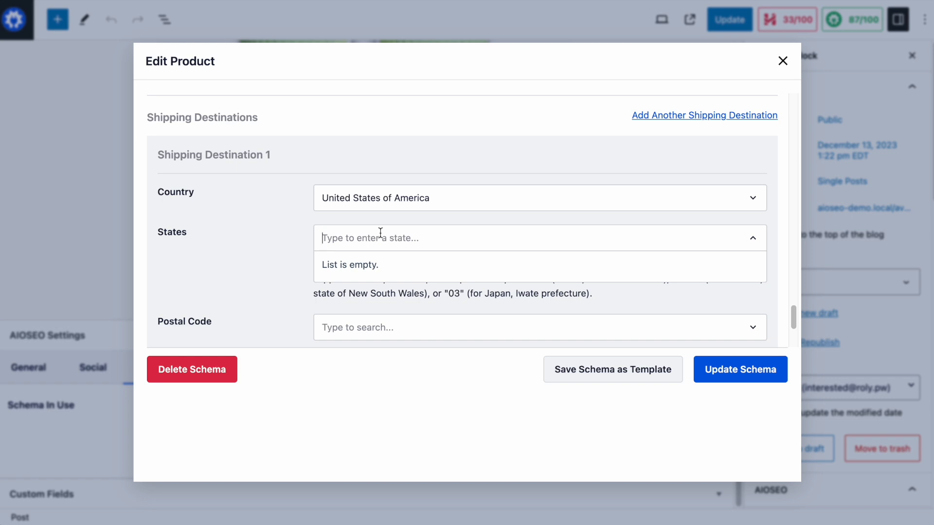
pyautogui.write('CA')
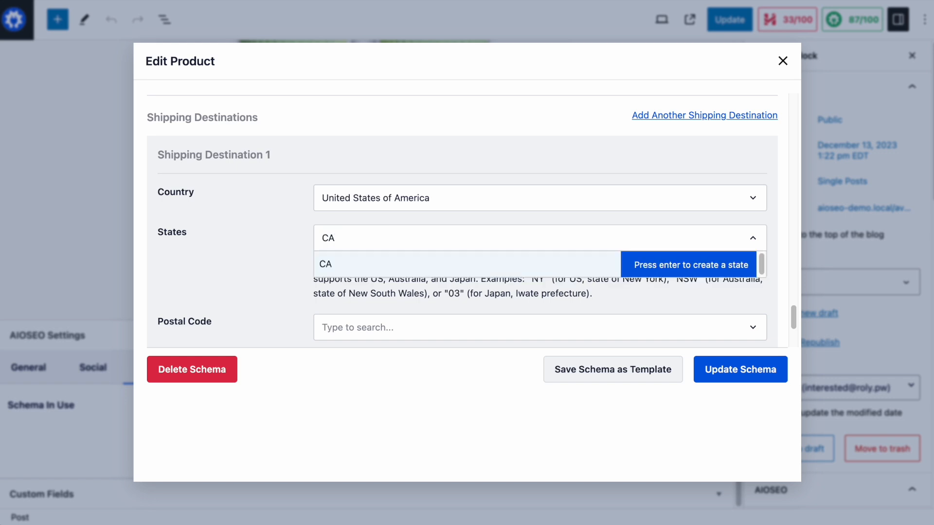
pyautogui.press('Return')
pyautogui.write('A')
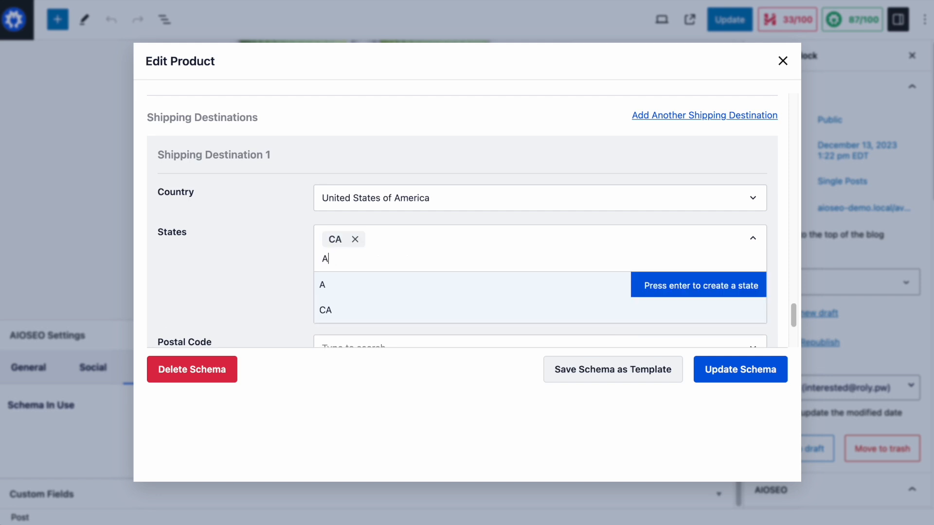
pyautogui.write('Z')
pyautogui.press('Return')
pyautogui.write('NV')
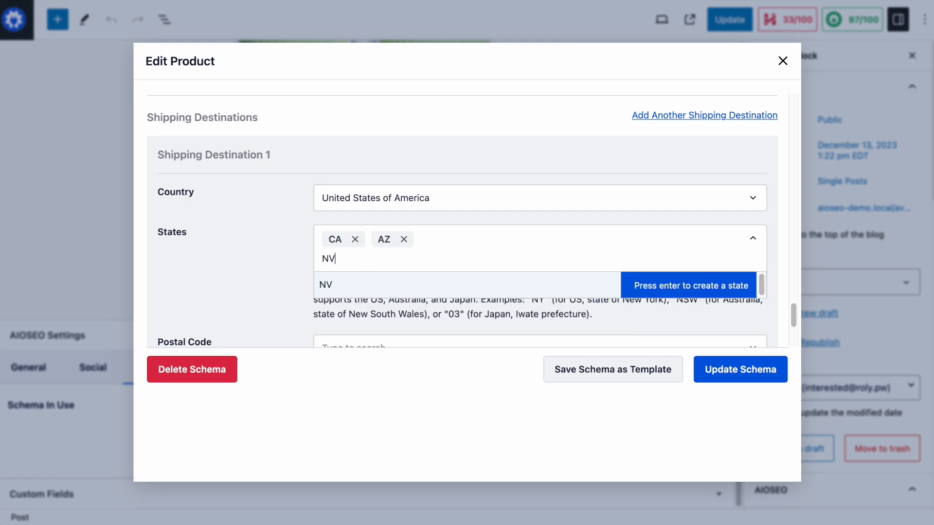
pyautogui.press('Return')
pyautogui.write('CO')
pyautogui.press('Return')
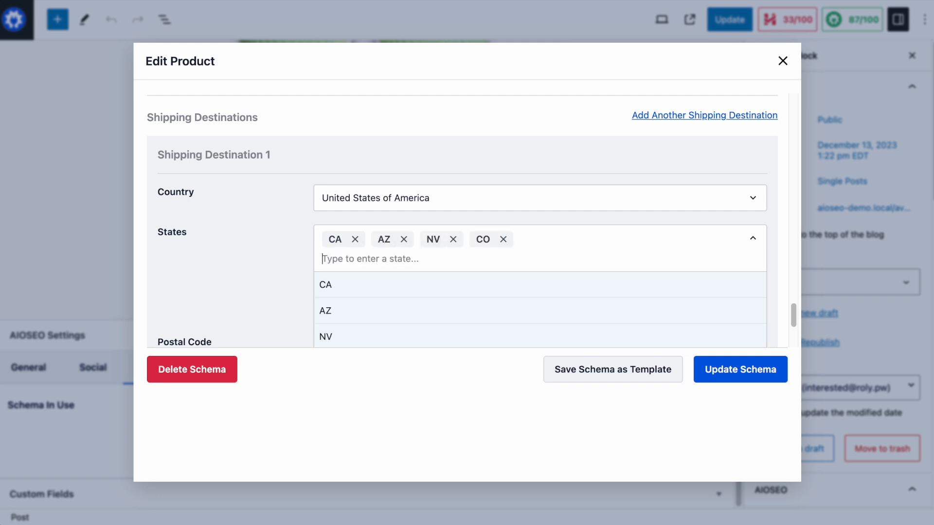
pyautogui.write('colo')
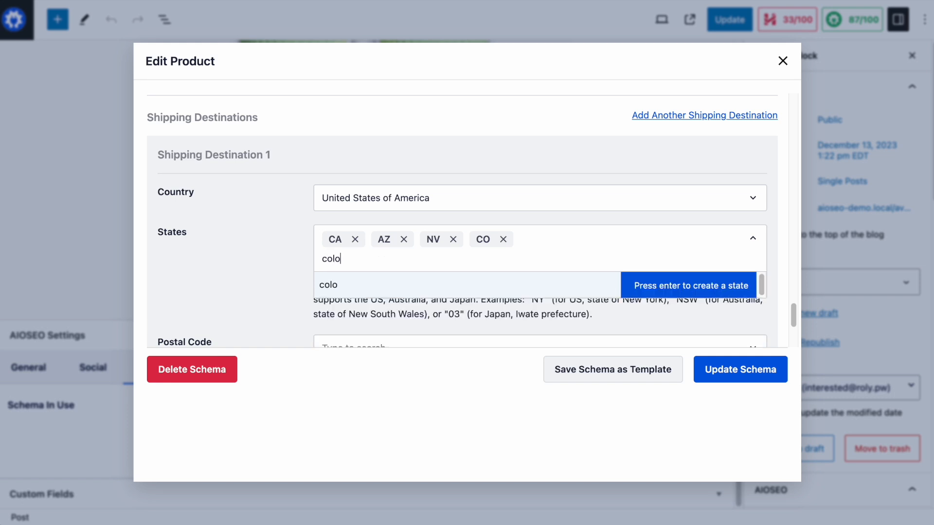
pyautogui.write('radp')
pyautogui.press('BackSpace')
pyautogui.write('o')
pyautogui.press('BackSpace')
pyautogui.press('BackSpace')
pyautogui.press('BackSpace')
pyautogui.press('BackSpace')
pyautogui.press('BackSpace')
pyautogui.press('BackSpace')
pyautogui.press('BackSpace')
pyautogui.press('BackSpace')
pyautogui.click(267, 242)
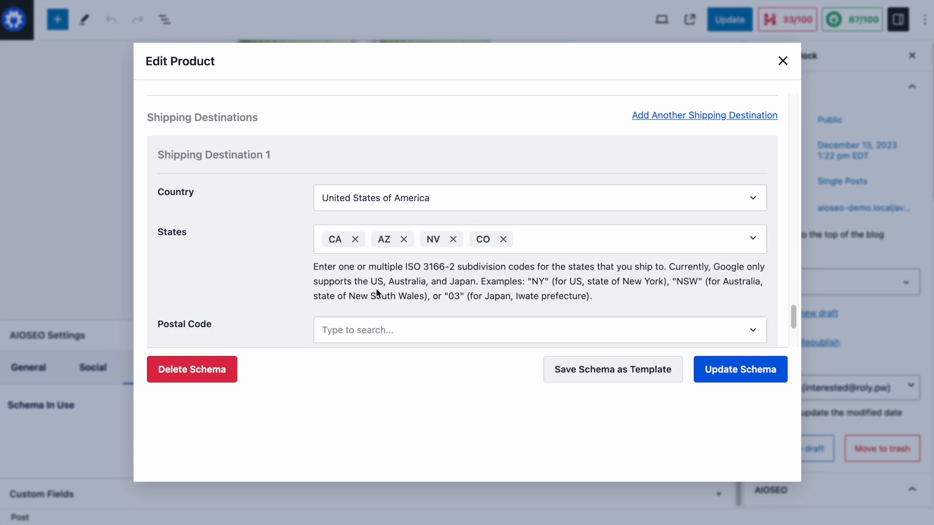
# Examine the postal code field of Shipping Destination 1 and its usage note.
pyautogui.scroll(-3, 375, 288)
pyautogui.click(399, 259)
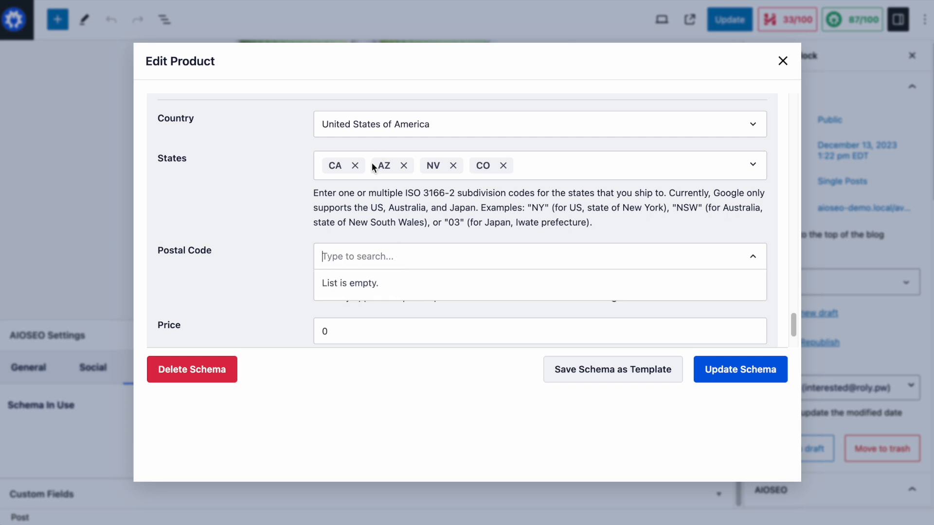
pyautogui.click(292, 255)
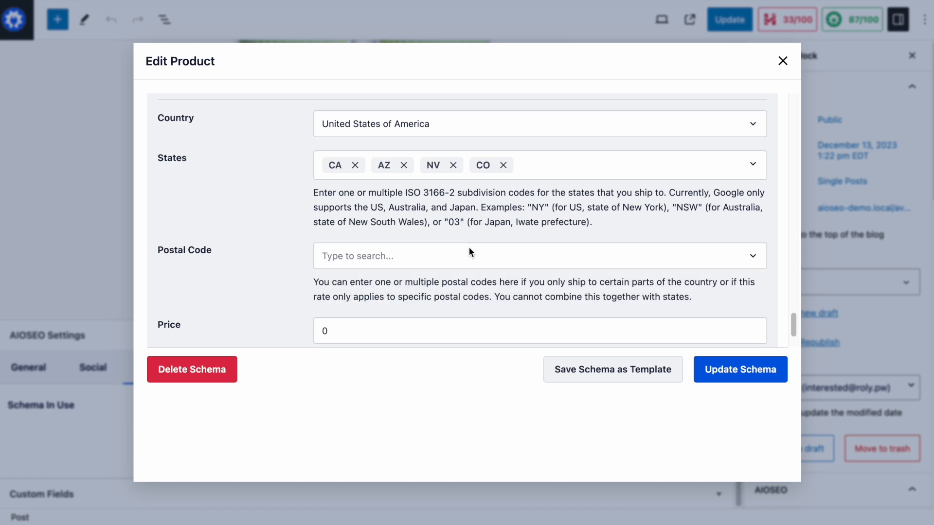
# Set the shipping price for Shipping Destination 1 to 5.99.
pyautogui.scroll(-2, 468, 249)
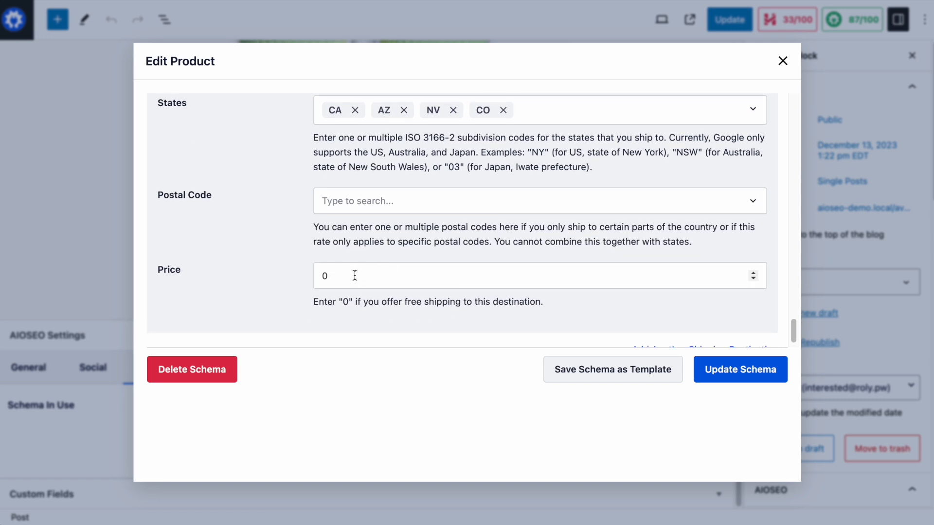
pyautogui.moveTo(355, 275); pyautogui.dragTo(285, 270)
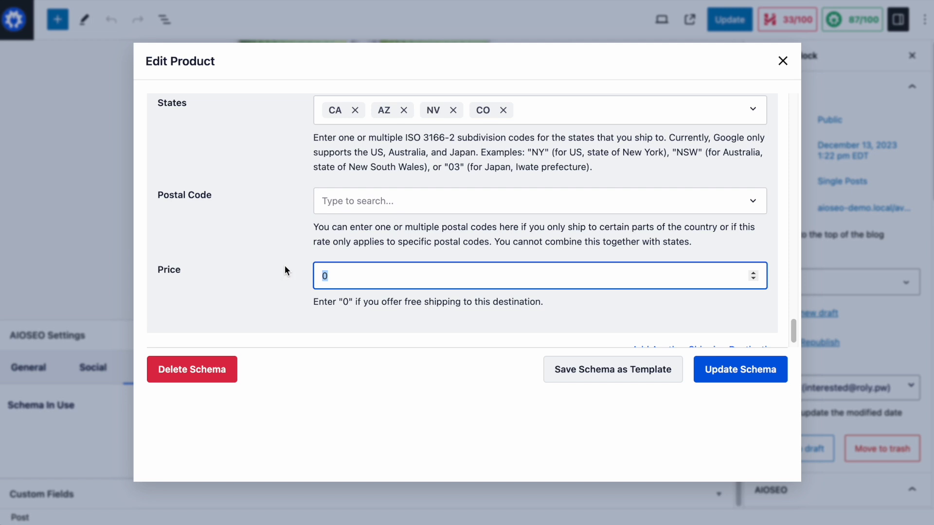
pyautogui.write('5.99')
pyautogui.click(303, 260)
# Look back over the completed Product schema, save it and update the post.
pyautogui.scroll(-1, 331, 253)
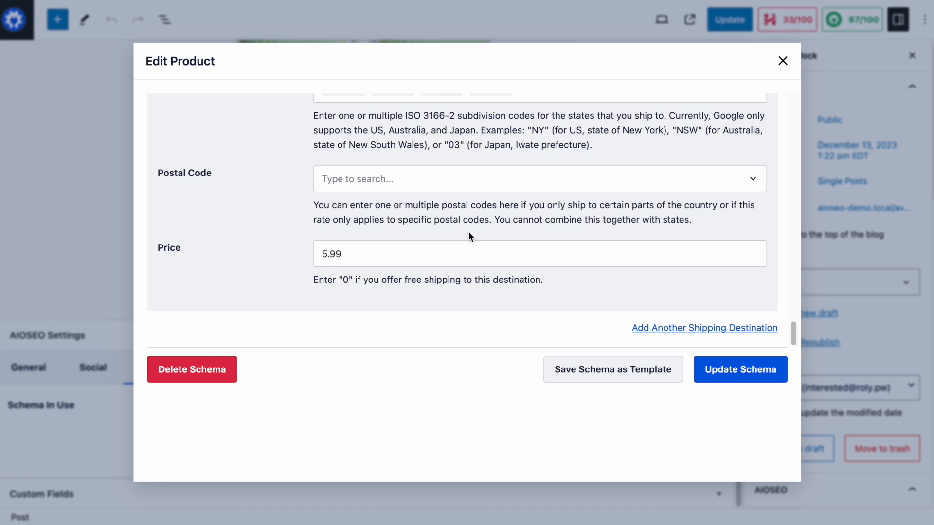
pyautogui.scroll(10, 376, 209)
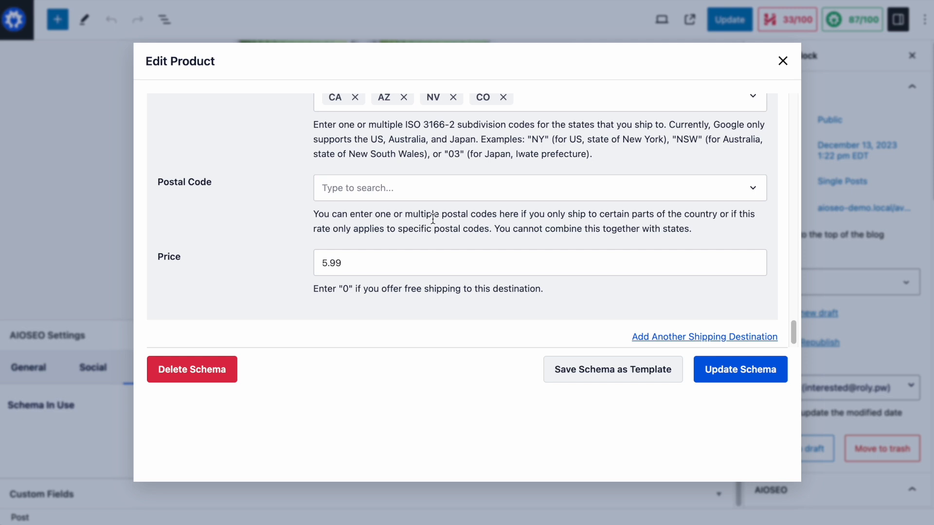
pyautogui.scroll(15, 376, 209)
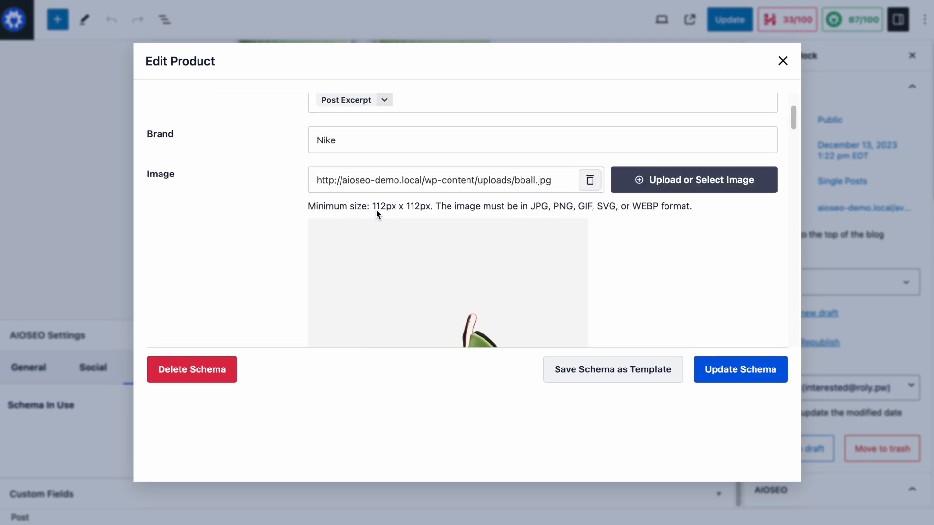
pyautogui.scroll(-6, 375, 209)
pyautogui.scroll(-14, 376, 213)
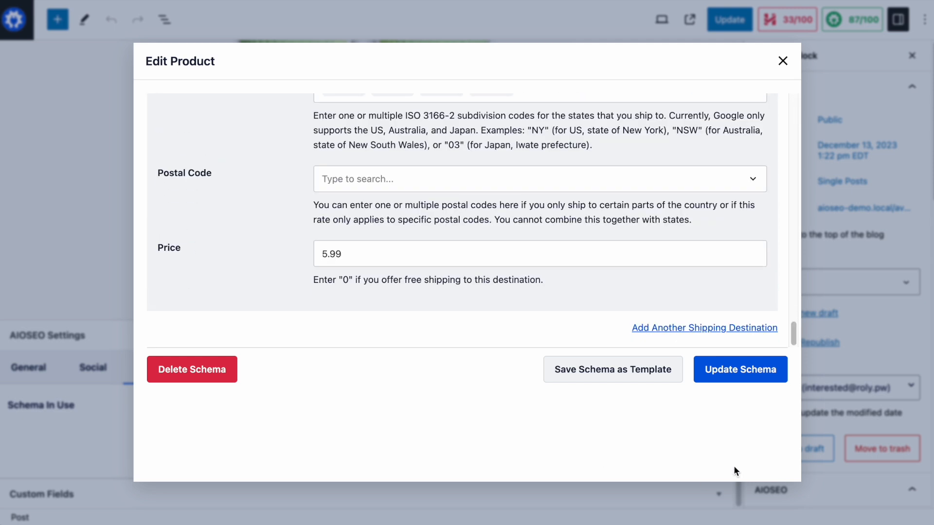
pyautogui.click(734, 380)
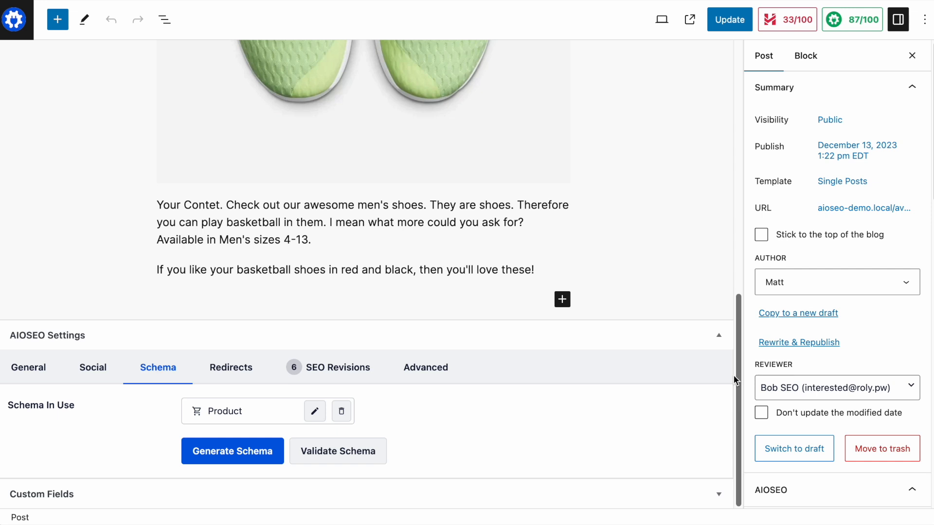
pyautogui.click(730, 26)
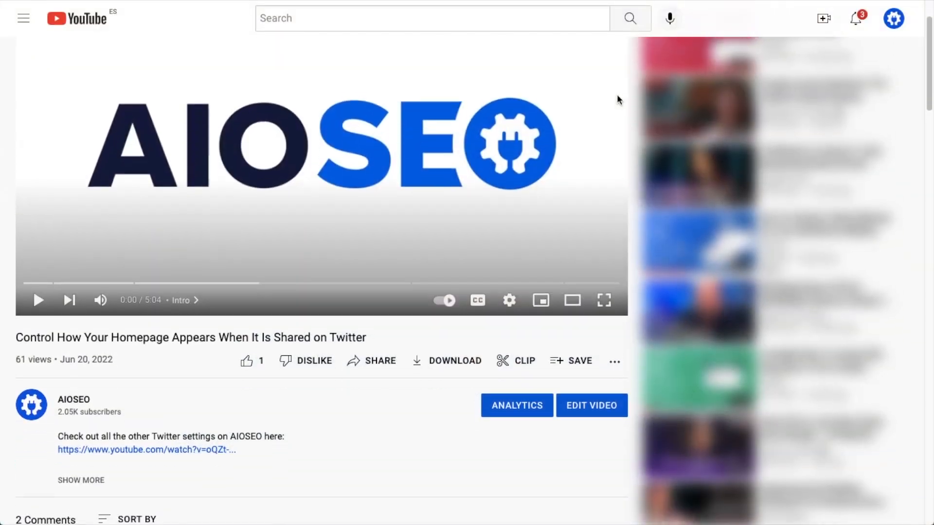
# Switch to the AIOSEO video on YouTube, follow the All in One SEO link in its full description and choose to get the plugin.
pyautogui.scroll(-3, 617, 99)
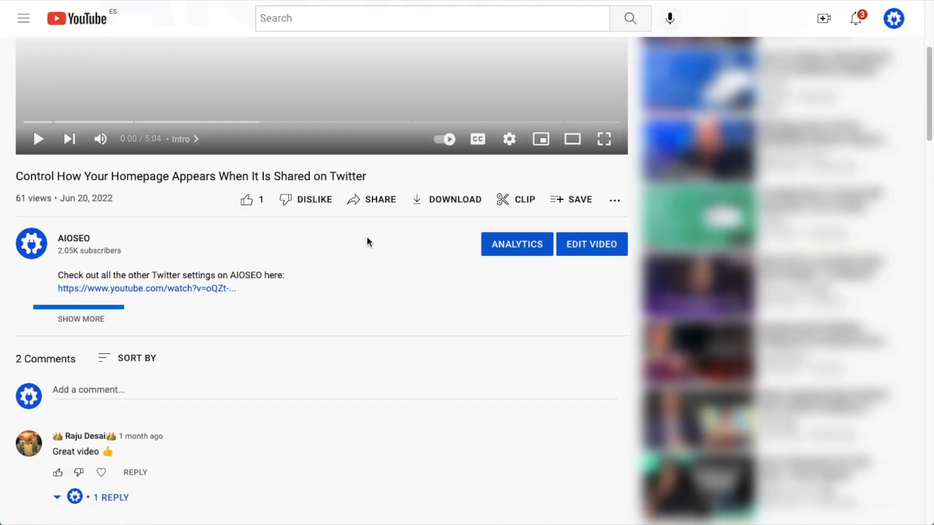
pyautogui.click(96, 320)
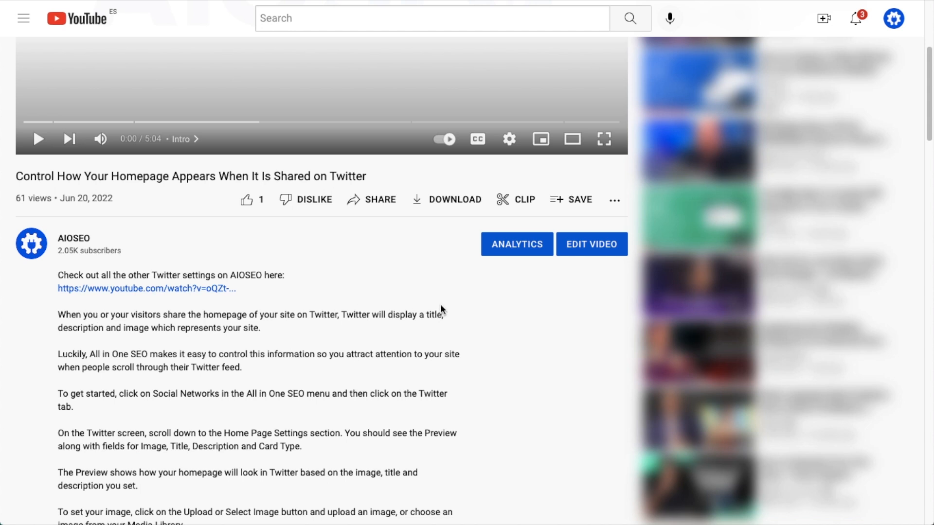
pyautogui.scroll(-12, 519, 310)
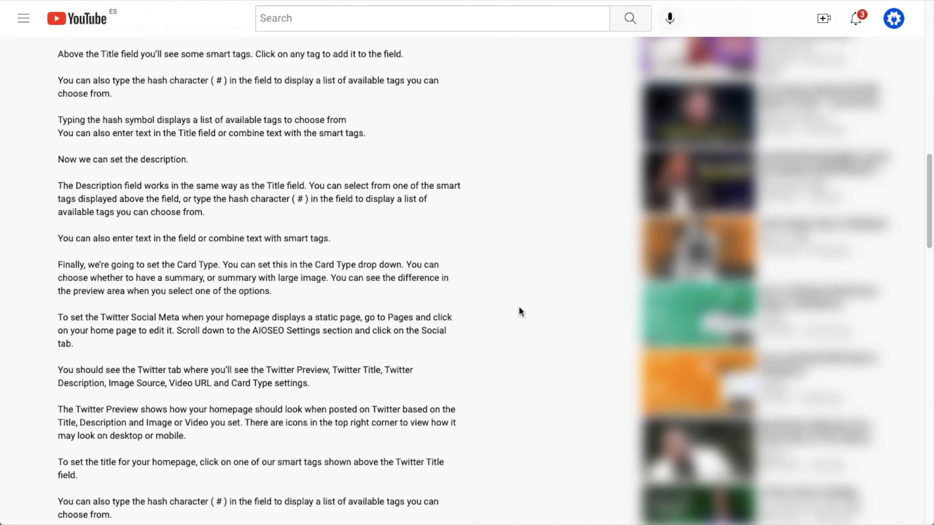
pyautogui.scroll(-12, 519, 311)
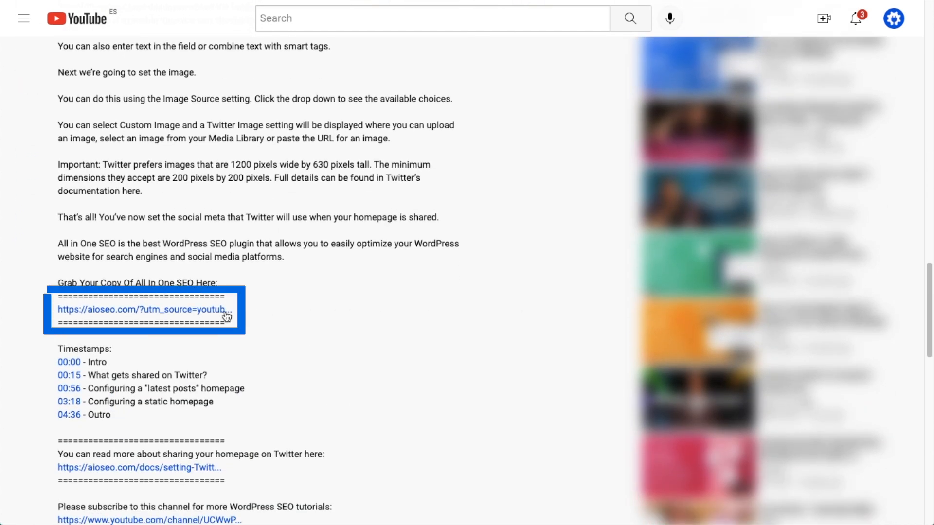
pyautogui.click(187, 311)
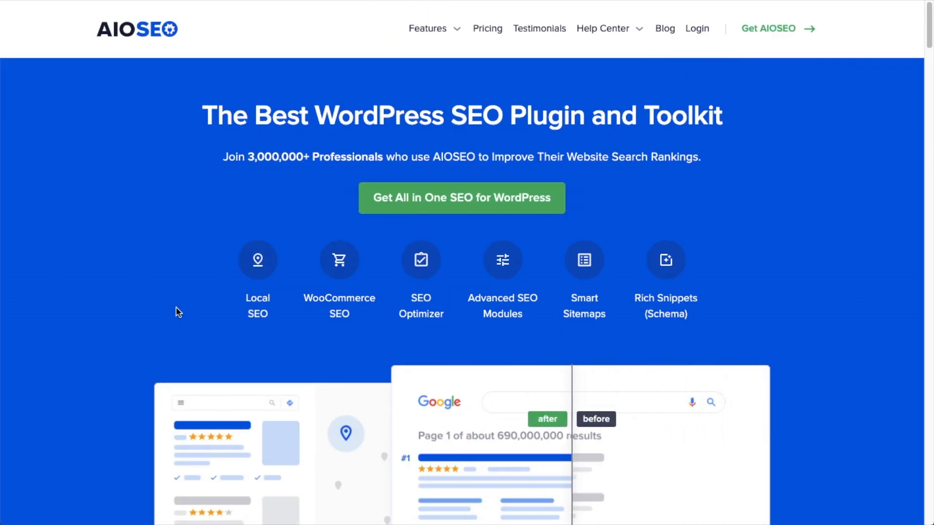
pyautogui.click(444, 201)
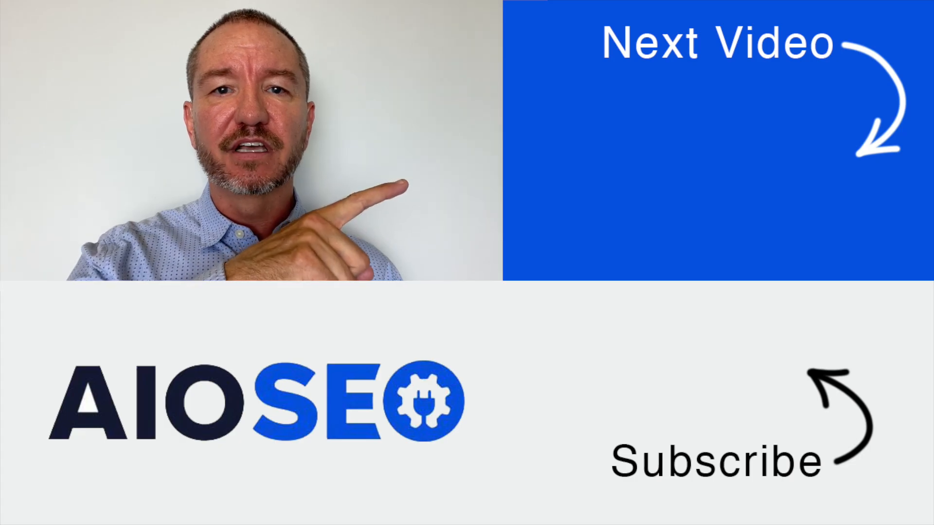